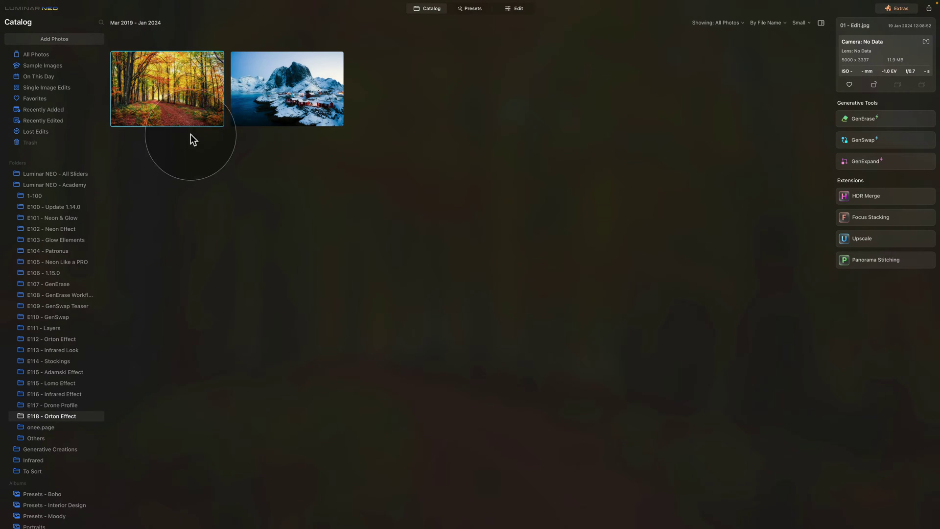
- Select the autumn forest thumbnail and open it in the Edit module
left_click(280, 88)
left_click(192, 79)
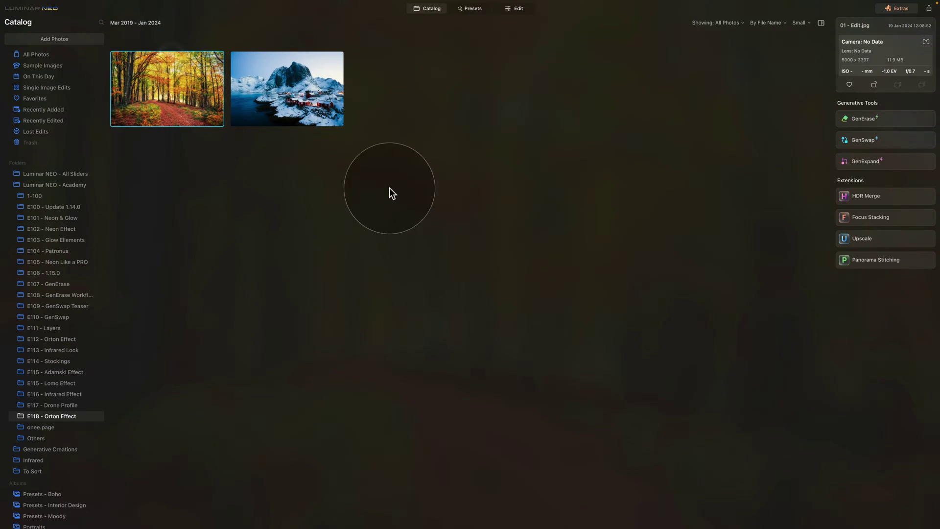
left_click(519, 9)
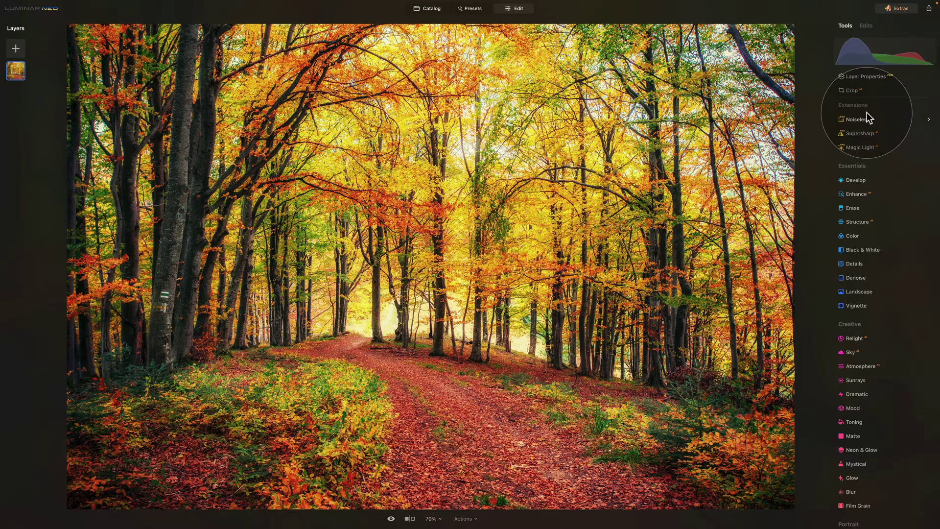
- Scroll down to the Creative tools and open Glow for the forest photo
scroll(869, 141, "down", 2)
scroll(871, 150, "down", 5)
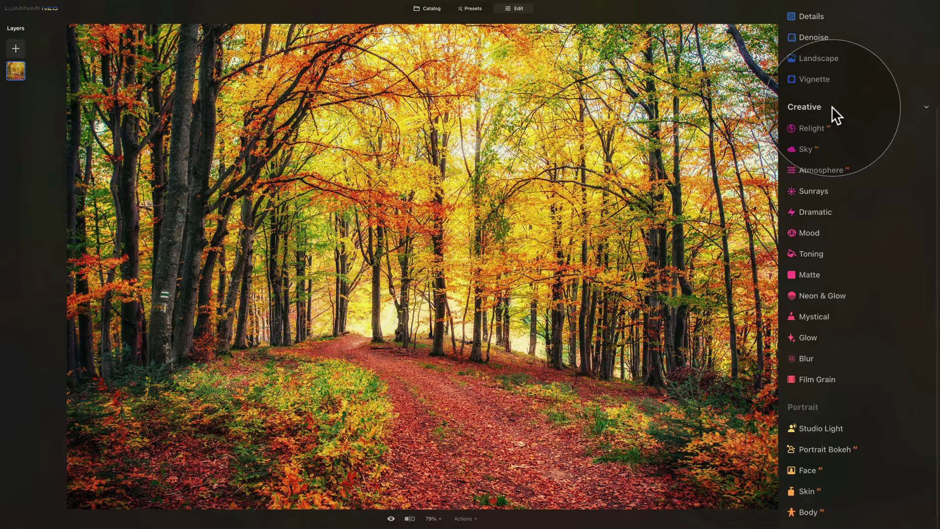
scroll(832, 107, "down", 2)
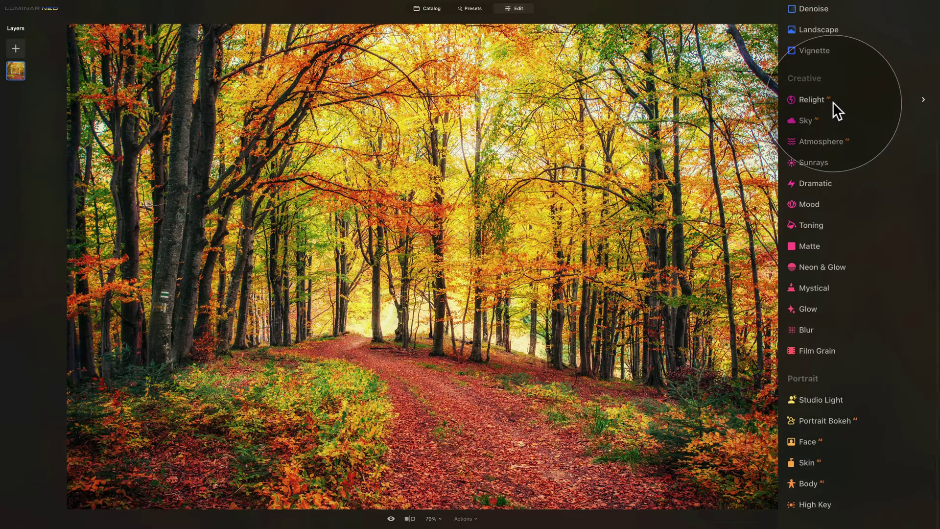
left_click(809, 309)
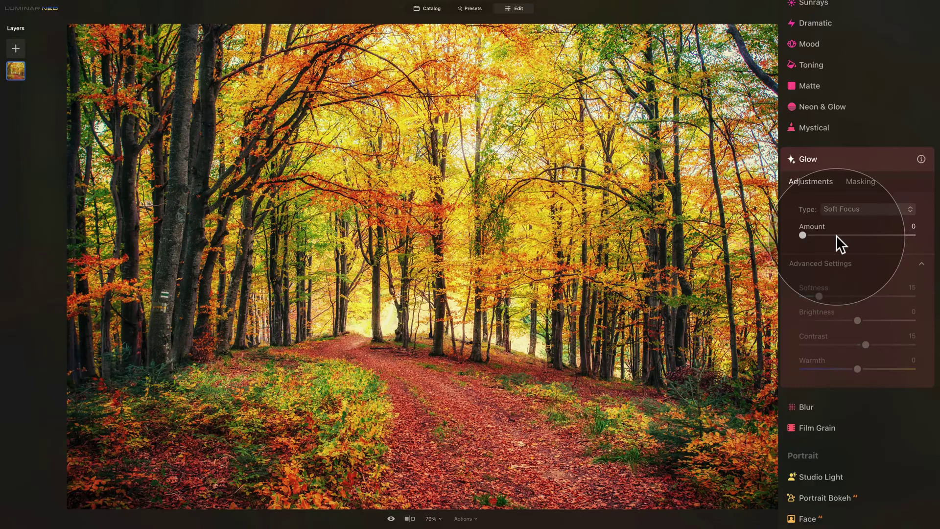
- Switch the Glow type to Orton Effect and set Amount to 50
left_click(855, 209)
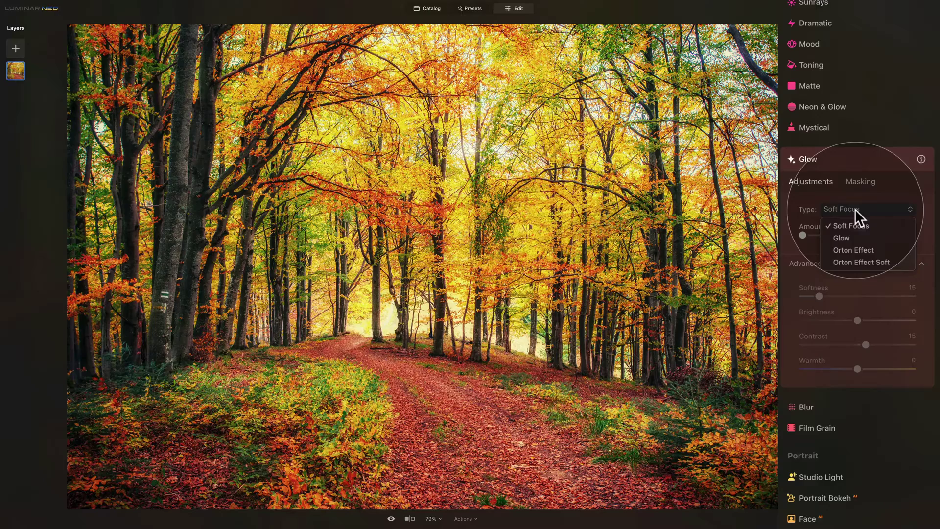
left_click(861, 250)
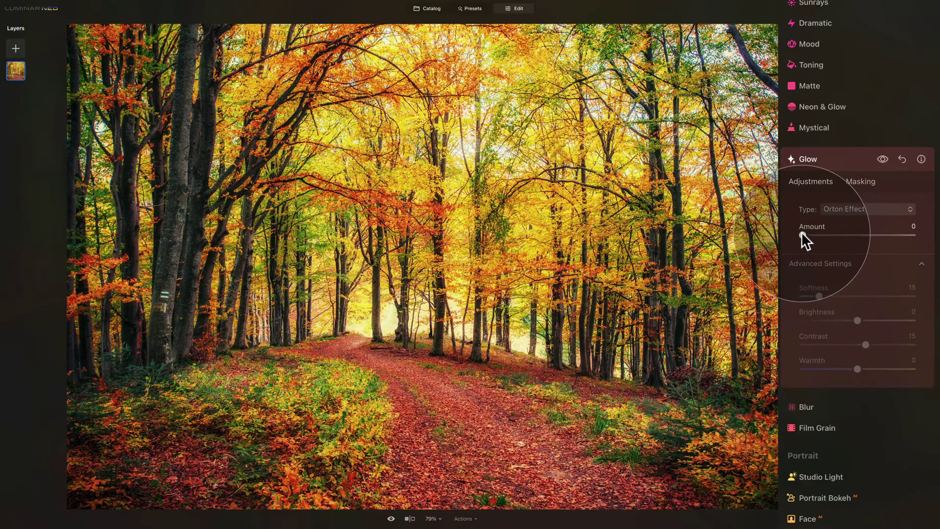
left_click_drag(802, 235, 856, 235)
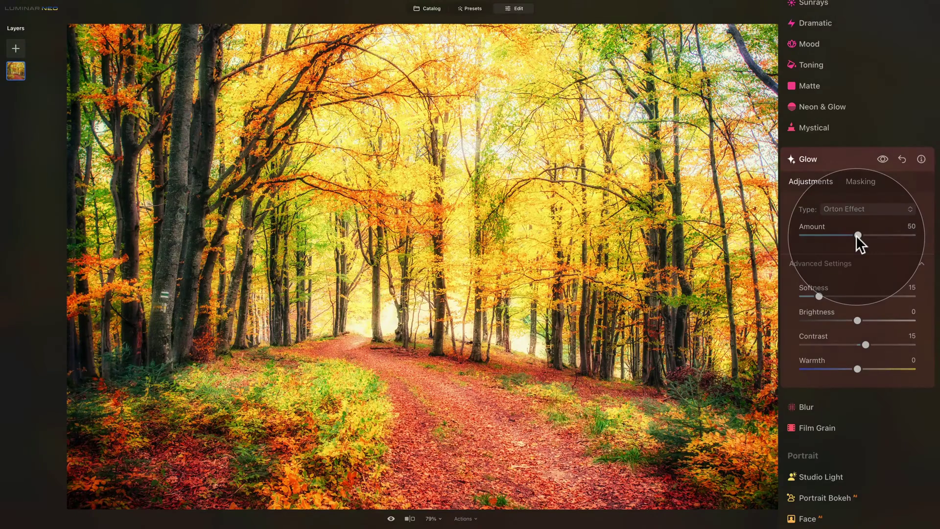
left_click_drag(855, 235, 855, 235)
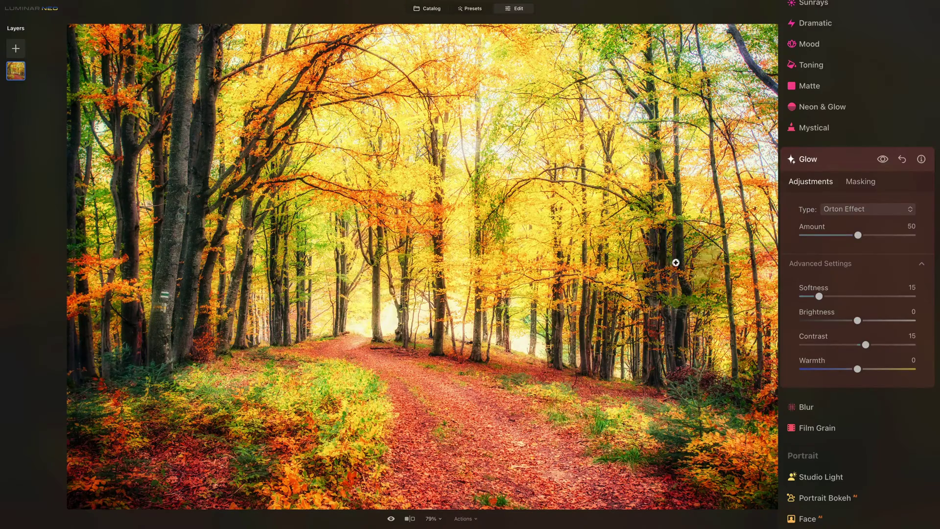
- In Glow's Advanced Settings, set Brightness to -70 and Softness to 50
left_click(845, 264)
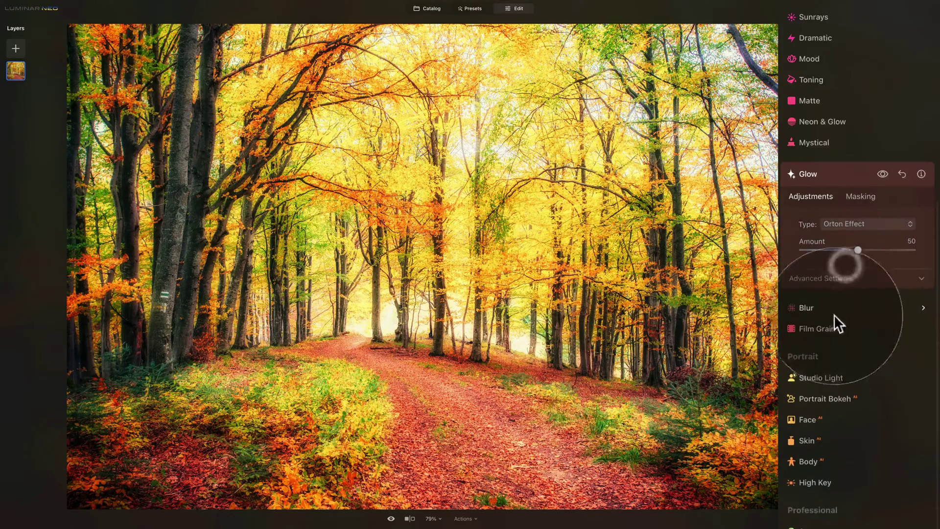
left_click(827, 280)
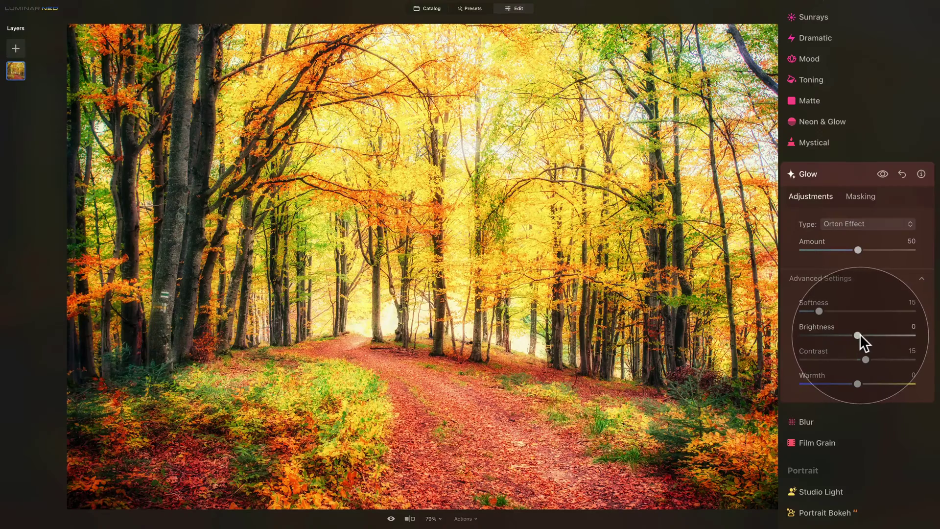
left_click_drag(858, 334, 820, 336)
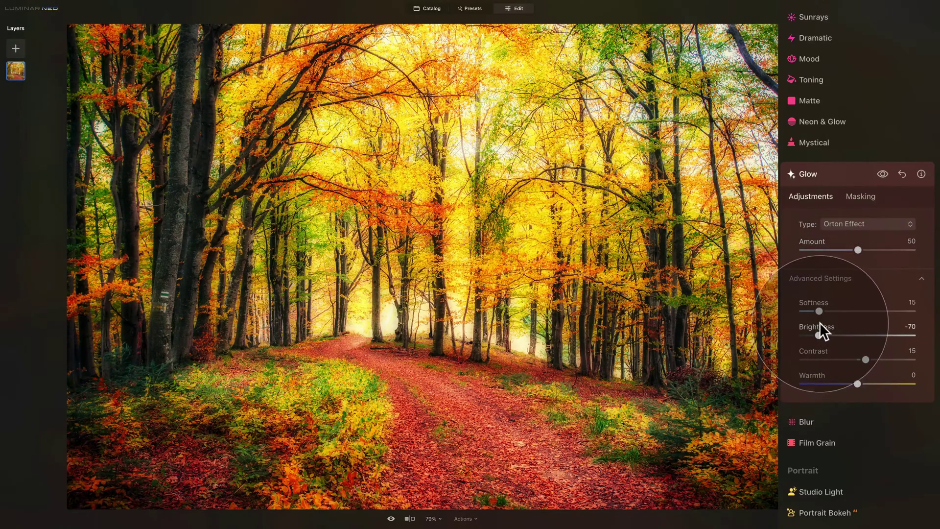
left_click_drag(819, 311, 859, 309)
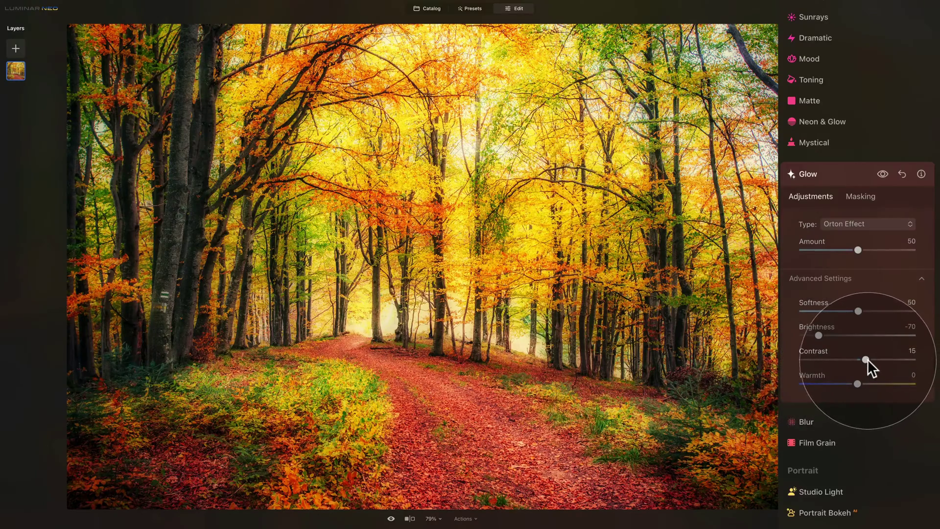
- Set the Orton glow Contrast to 30 and reset Warmth to 0
left_click_drag(866, 359, 822, 354)
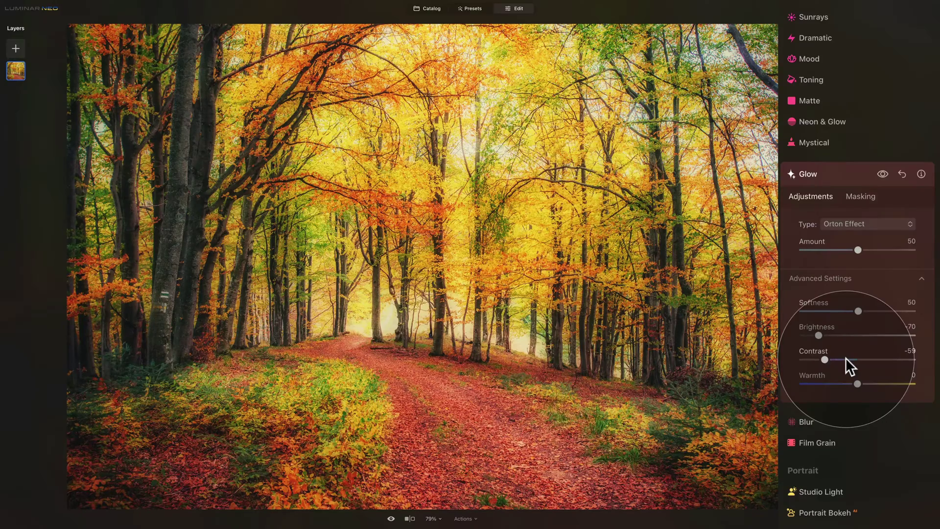
left_click_drag(825, 360, 873, 366)
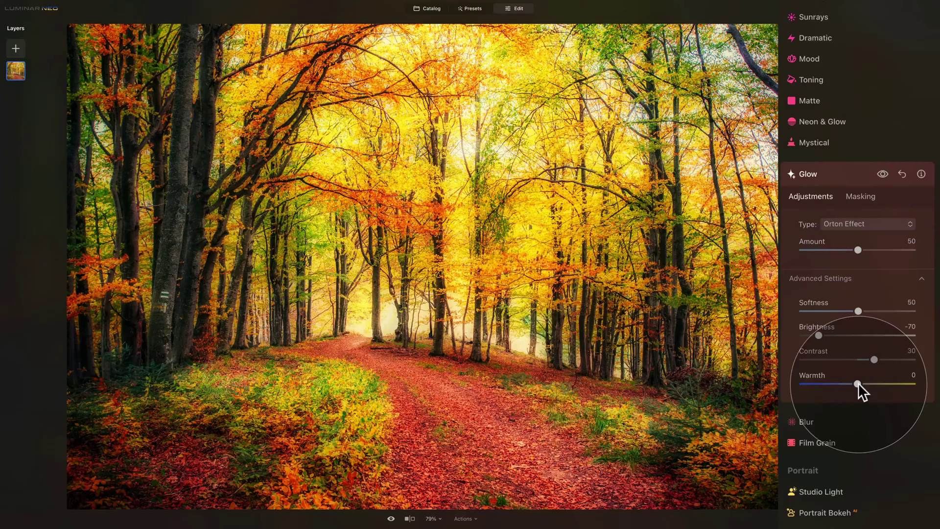
left_click_drag(859, 383, 930, 394)
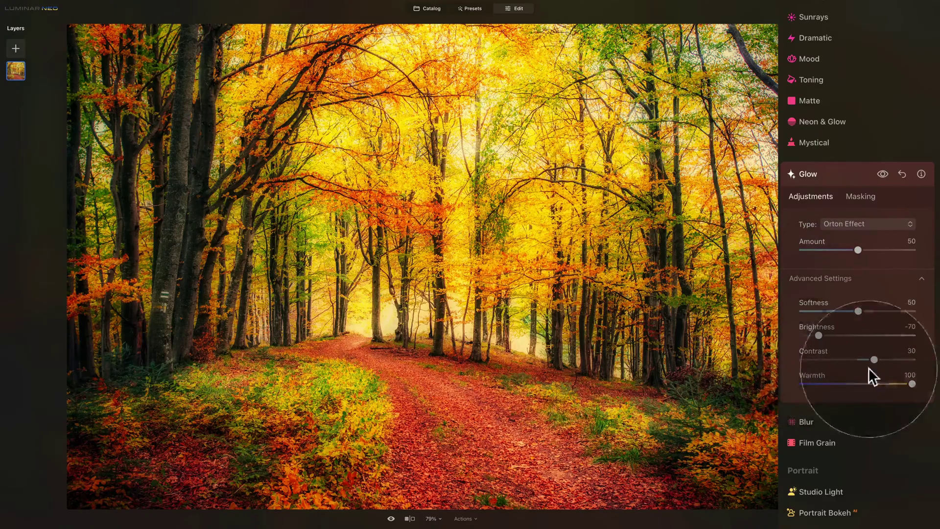
double_click(811, 374)
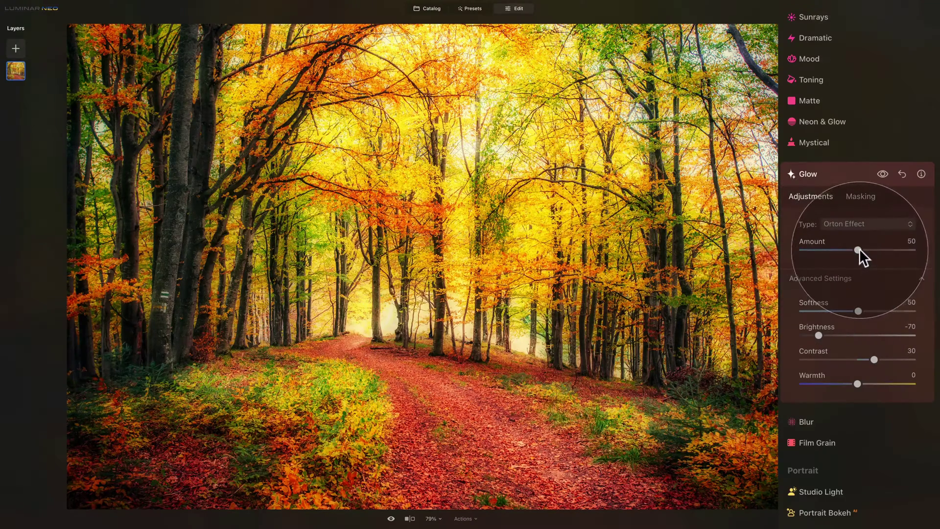
- Lower the Orton glow Amount from 50 to 40
mouse_move(859, 249)
left_mouse_down()
mouse_move(833, 246)
mouse_move(848, 246)
left_mouse_up()
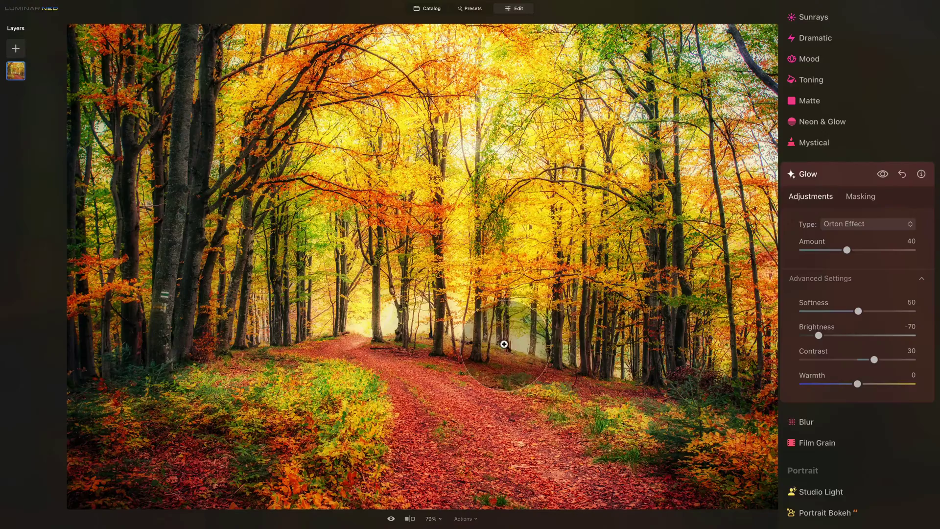
- Choose the Glow masking Brush and leave it in Paint mode
left_click(868, 199)
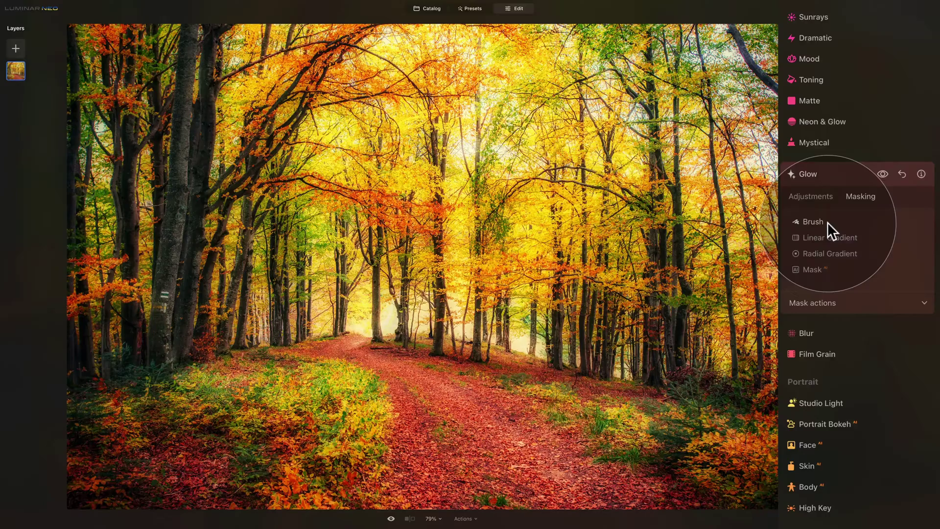
left_click(815, 220)
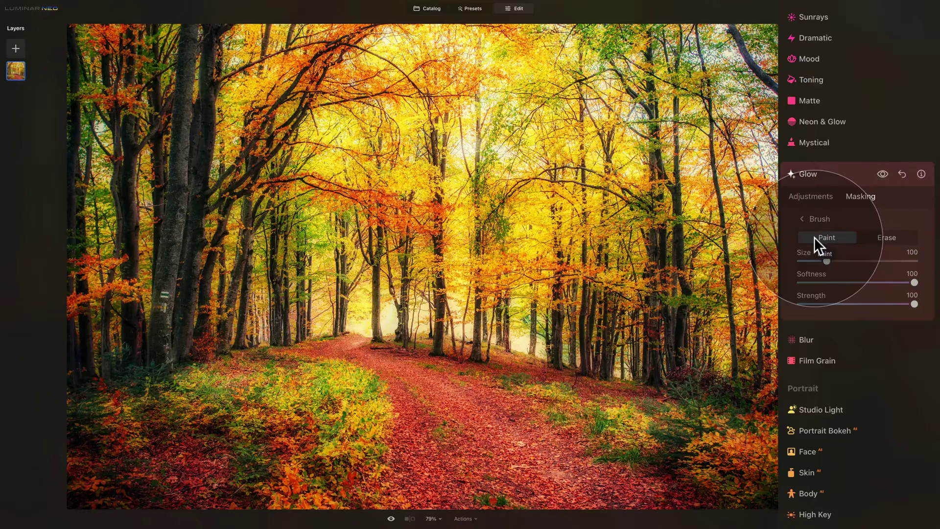
left_click(889, 237)
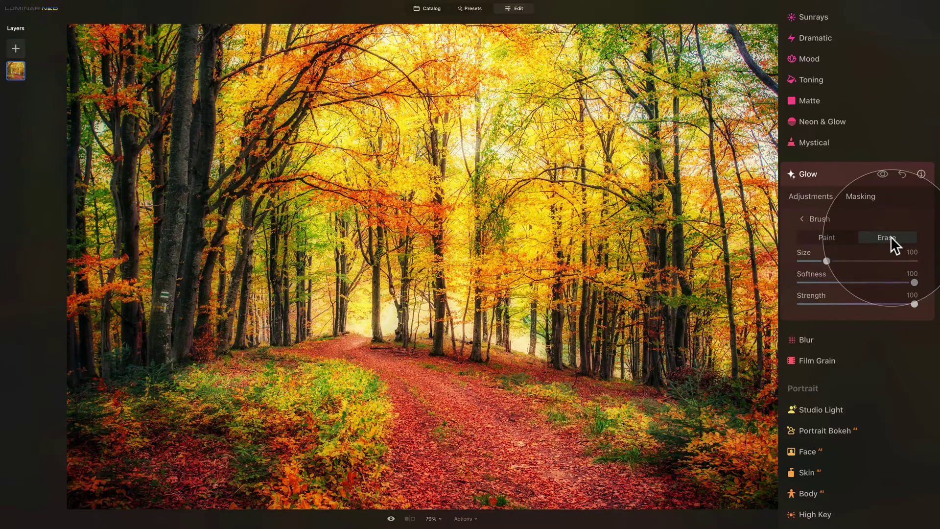
left_click(822, 237)
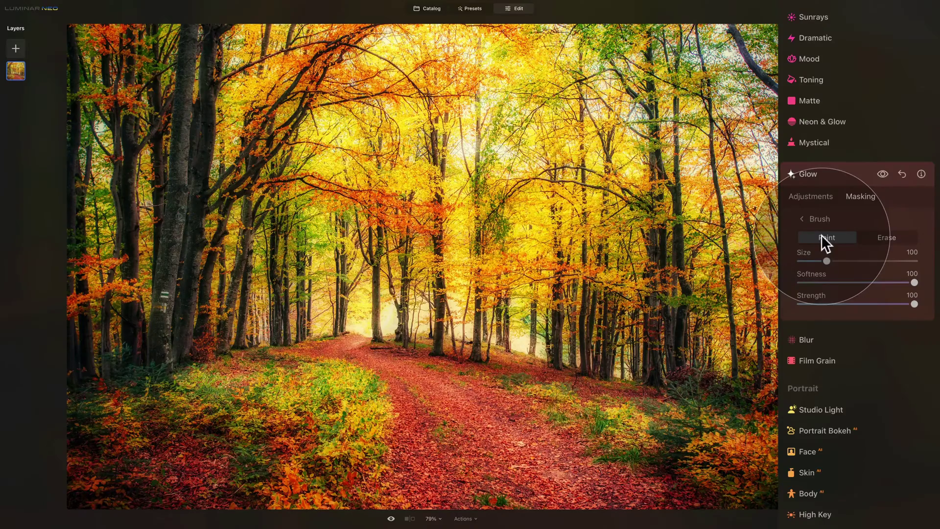
- Set the mask brush Strength to 60 and enlarge it to size 376
left_click_drag(826, 261, 869, 261)
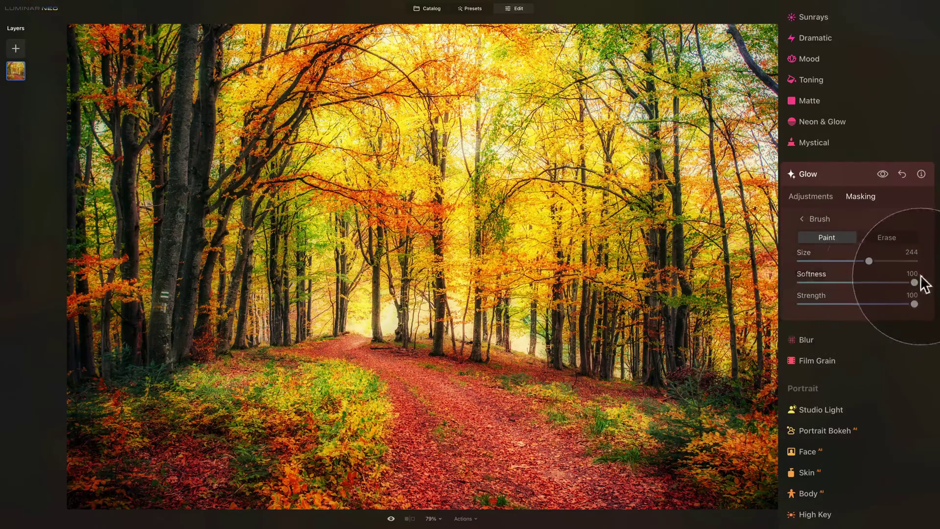
left_click_drag(914, 304, 869, 304)
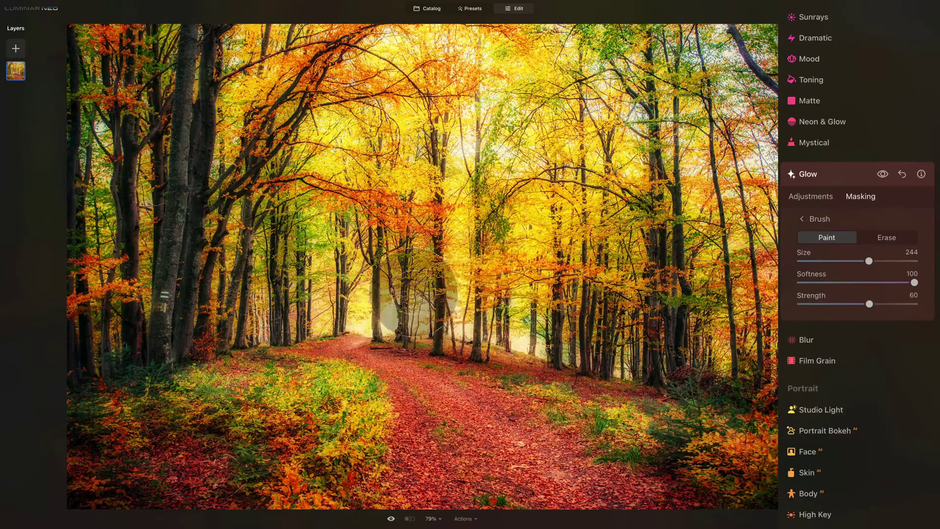
key("bracketright")
key("bracketright")
key("bracketright")
key("bracketright")
key("bracketright")
key("bracketright")
key("bracketright")
key("bracketright")
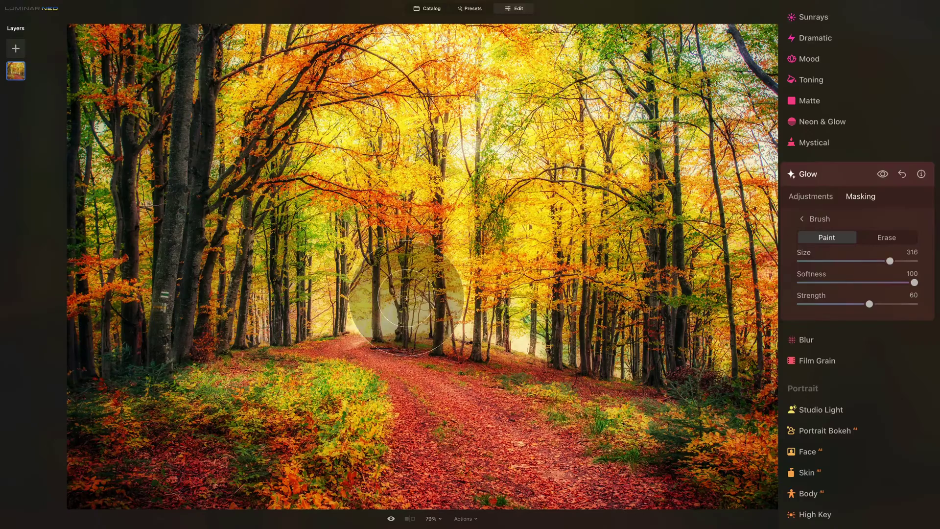
key("bracketright")
key("bracketright")
key("bracketright")
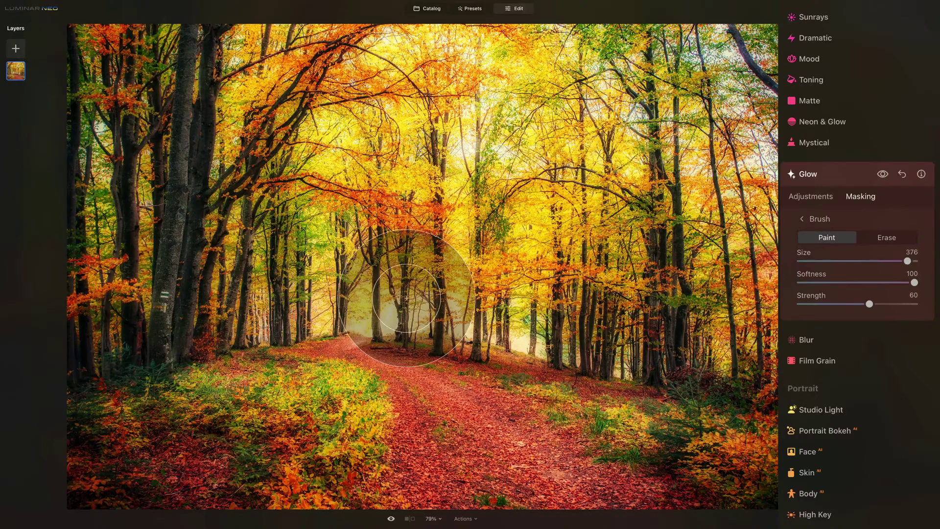
- Paint the glow mask over the trail, the left, central and right-centre trees, and the treetops
mouse_move(407, 298)
left_mouse_down()
mouse_move(342, 306)
mouse_move(368, 303)
left_mouse_up()
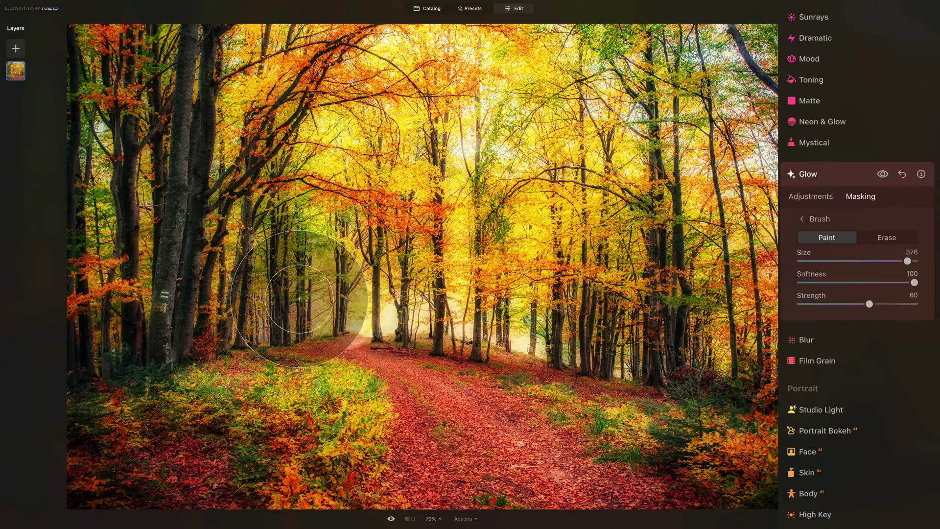
left_click_drag(299, 299, 313, 301)
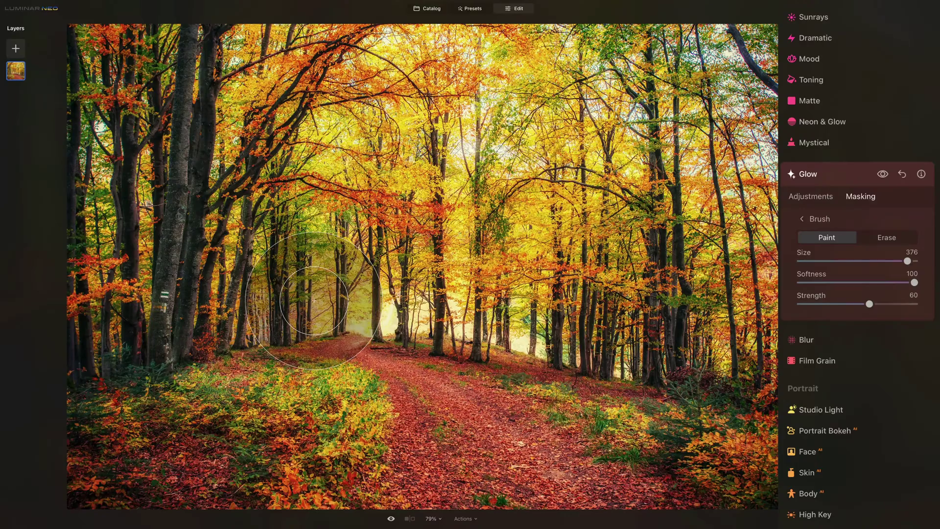
mouse_move(314, 300)
left_mouse_down()
mouse_move(274, 306)
mouse_move(342, 306)
left_mouse_up()
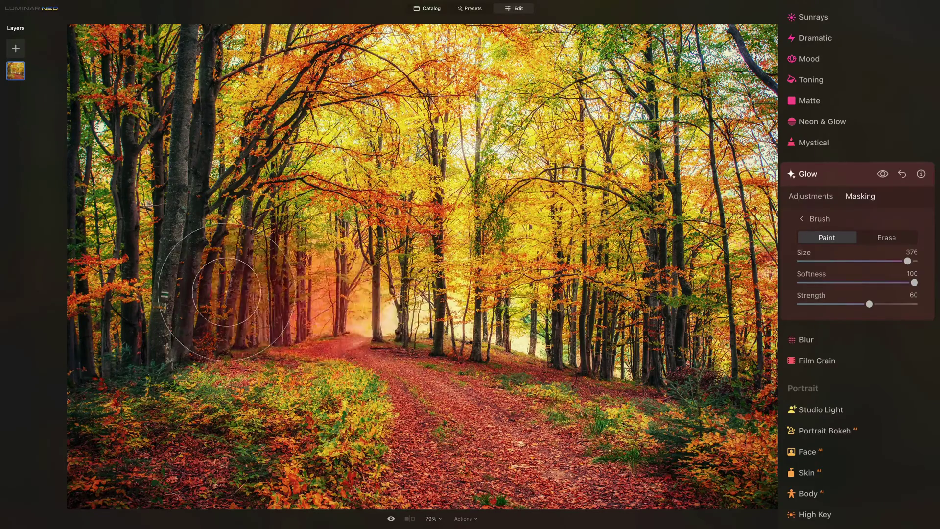
mouse_move(526, 324)
left_mouse_down()
mouse_move(633, 346)
mouse_move(506, 316)
mouse_move(652, 348)
left_mouse_up()
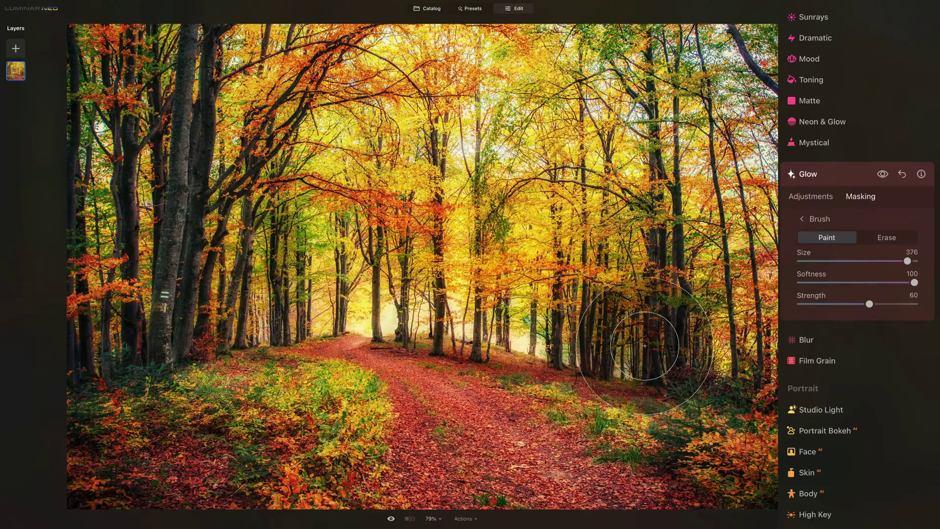
mouse_move(504, 250)
left_mouse_down()
mouse_move(365, 134)
mouse_move(256, 76)
mouse_move(721, 69)
mouse_move(415, 89)
mouse_move(406, 124)
mouse_move(535, 135)
mouse_move(637, 122)
mouse_move(757, 69)
mouse_move(760, 58)
mouse_move(659, 88)
mouse_move(699, 117)
mouse_move(771, 66)
mouse_move(357, 73)
mouse_move(299, 62)
mouse_move(235, 118)
left_mouse_up()
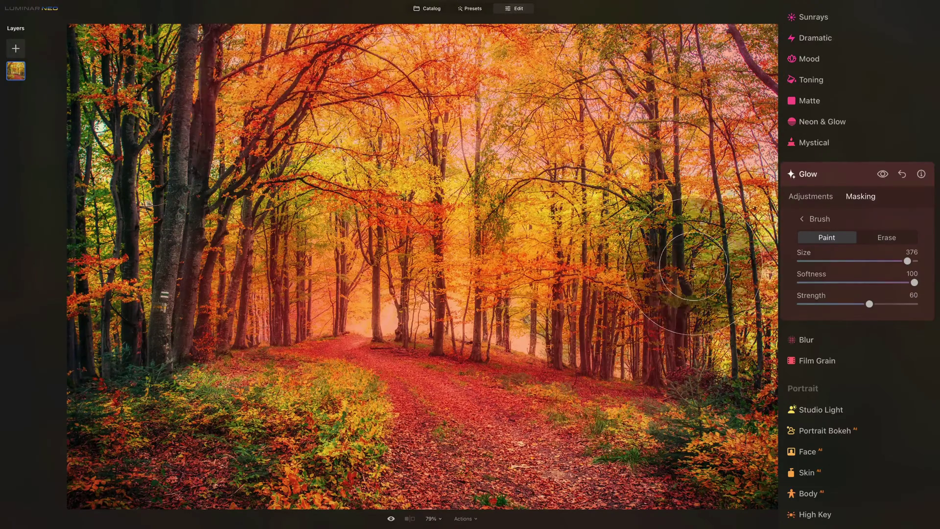
mouse_move(690, 267)
left_mouse_down()
mouse_move(300, 312)
mouse_move(467, 226)
left_mouse_up()
- Shrink the brush to 256 and paint the left-edge trees and the grass beside the path
key("bracketleft")
key("bracketleft")
key("bracketleft")
key("bracketleft")
key("bracketleft")
key("bracketleft")
key("bracketleft")
key("bracketleft")
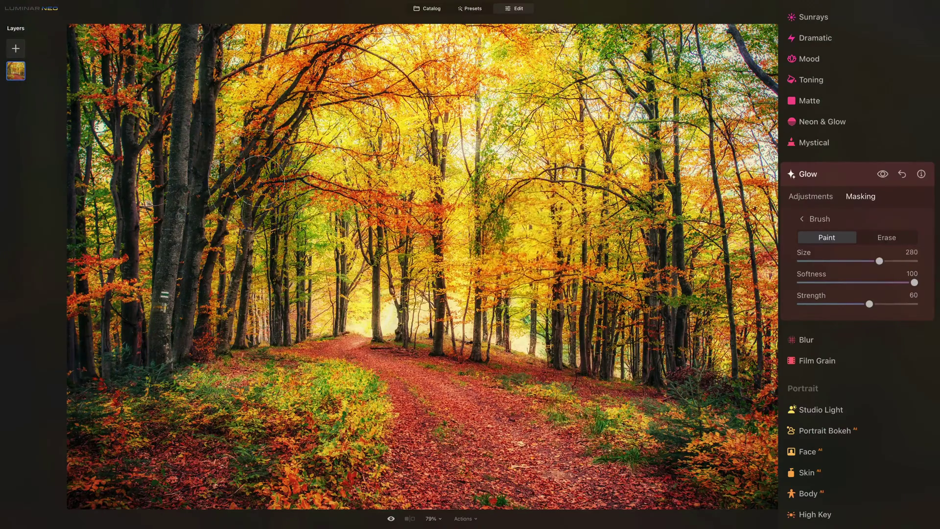
mouse_move(98, 86)
left_mouse_down()
mouse_move(98, 172)
mouse_move(88, 66)
mouse_move(99, 176)
mouse_move(101, 108)
mouse_move(99, 234)
mouse_move(108, 256)
mouse_move(109, 99)
mouse_move(107, 162)
mouse_move(99, 95)
mouse_move(106, 126)
left_mouse_up()
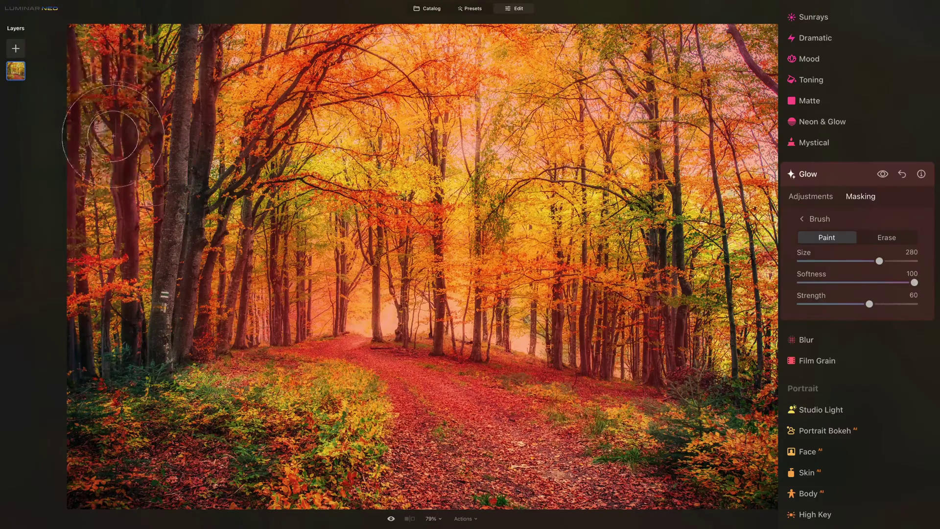
key("bracketleft")
key("bracketleft")
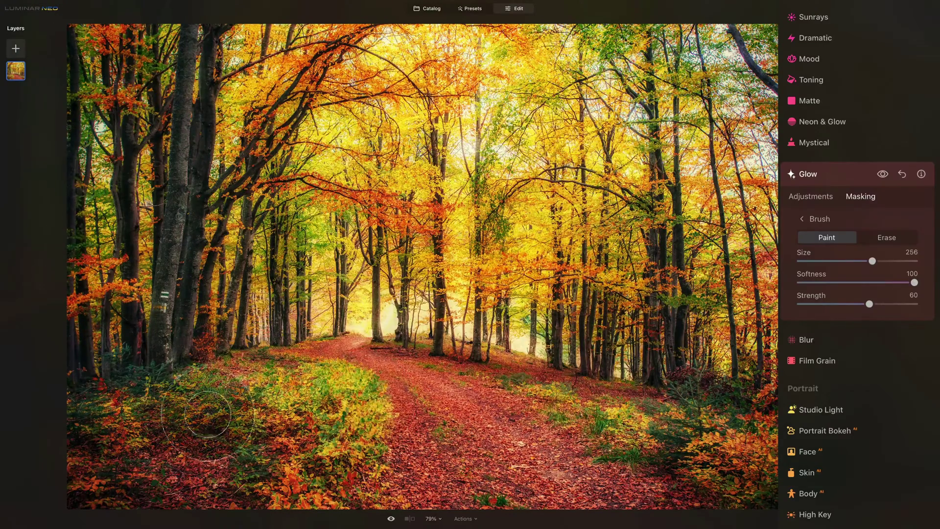
mouse_move(265, 453)
left_mouse_down()
mouse_move(225, 412)
mouse_move(297, 486)
mouse_move(277, 399)
mouse_move(298, 428)
mouse_move(314, 395)
mouse_move(325, 413)
mouse_move(331, 405)
mouse_move(322, 396)
mouse_move(330, 383)
mouse_move(360, 408)
mouse_move(329, 455)
mouse_move(276, 395)
mouse_move(117, 407)
mouse_move(110, 354)
mouse_move(85, 396)
mouse_move(281, 417)
mouse_move(673, 429)
mouse_move(640, 434)
mouse_move(678, 433)
mouse_move(736, 472)
mouse_move(722, 463)
mouse_move(681, 348)
mouse_move(718, 345)
mouse_move(724, 213)
mouse_move(711, 274)
left_mouse_up()
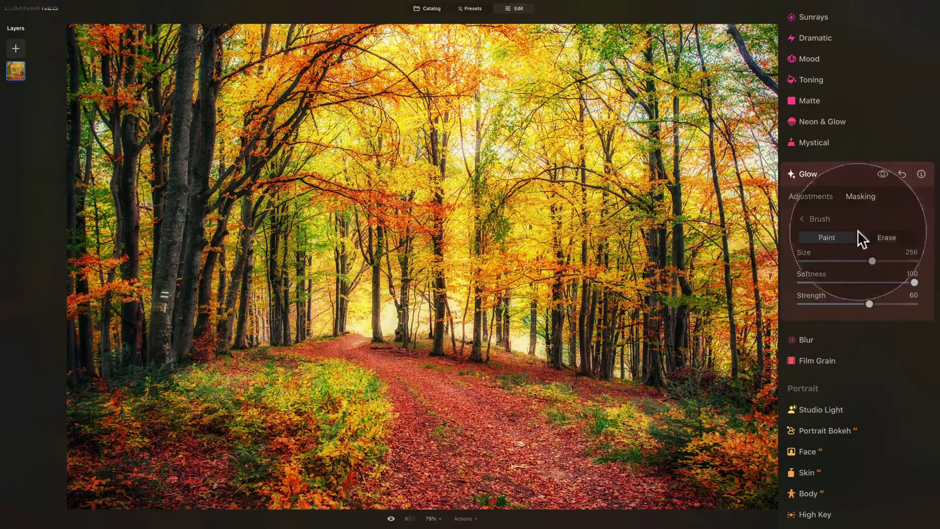
- Preview the painted Glow mask as a red overlay, then return to the Glow adjustments
left_click(802, 218)
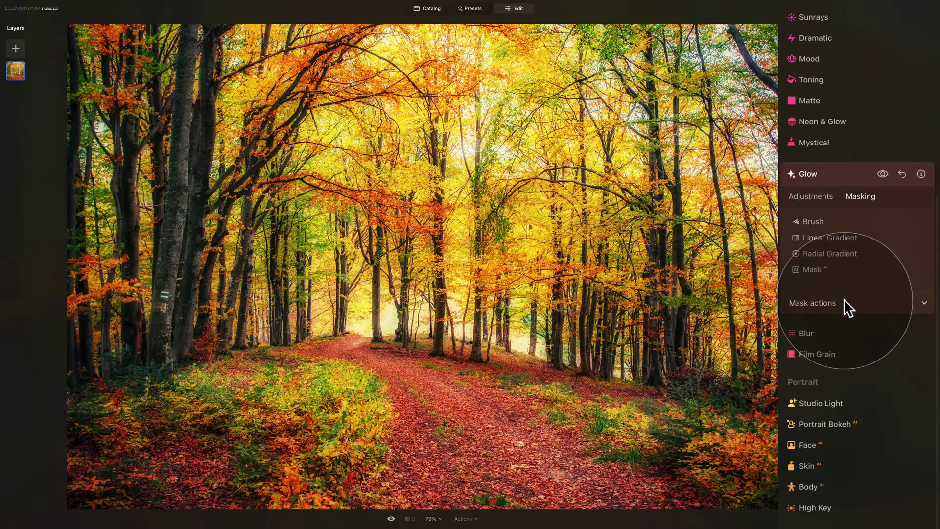
left_click(845, 299)
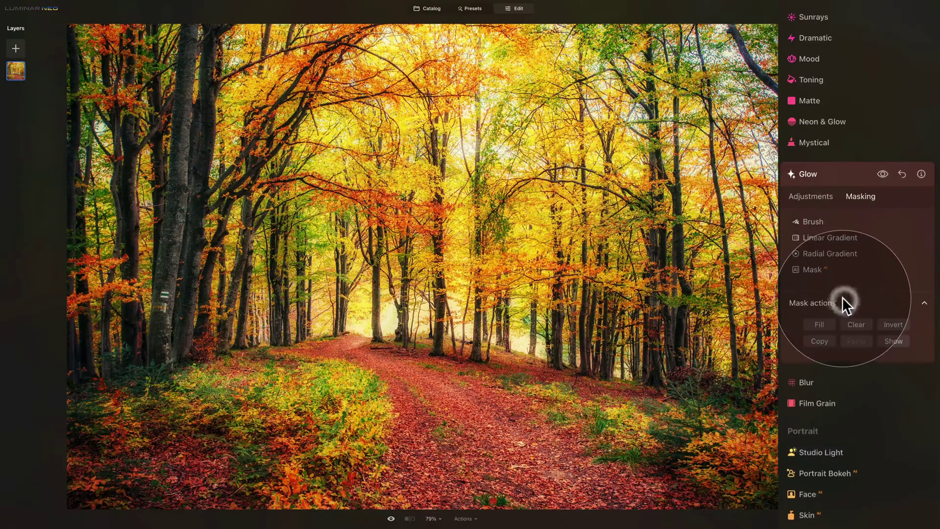
left_click(895, 338)
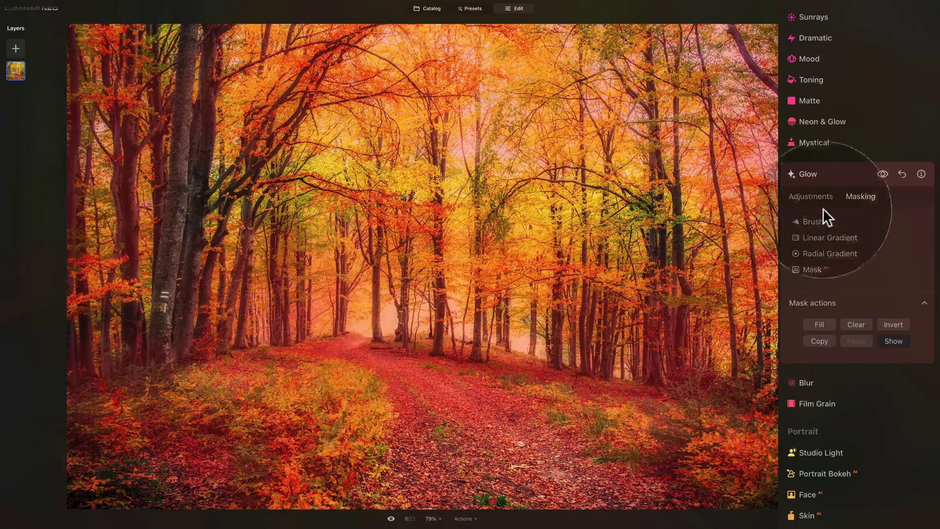
left_click(817, 195)
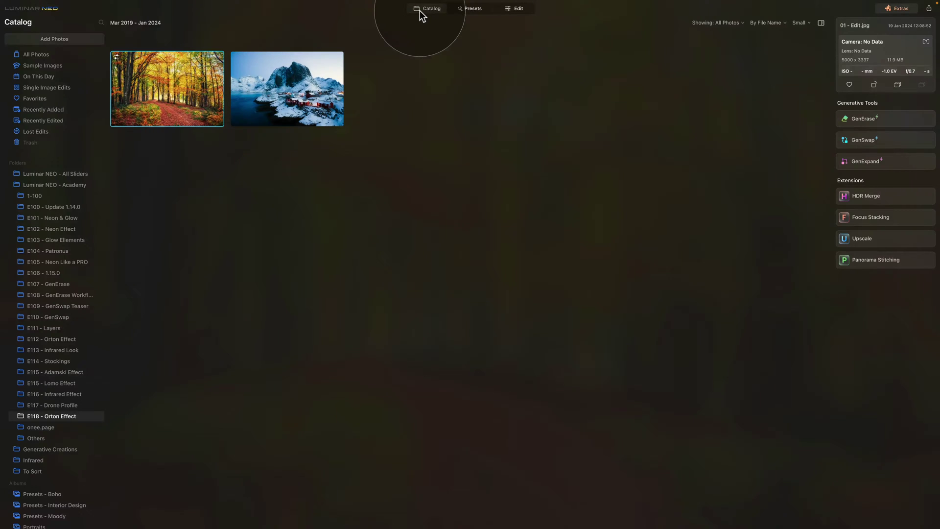
- Select the snowy mountain village thumbnail in the catalog
left_click(266, 85)
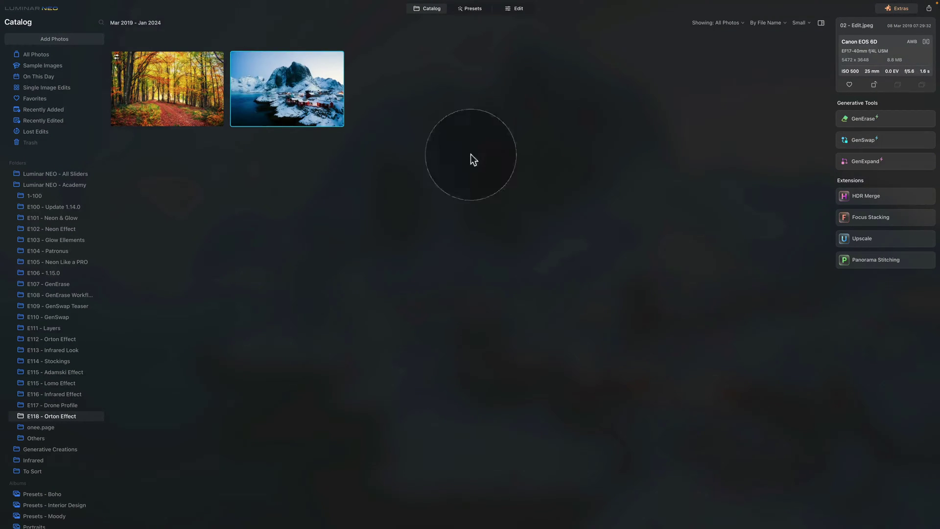
- Open the snowy mountain village photo in Edit and duplicate its image layer
left_click(512, 10)
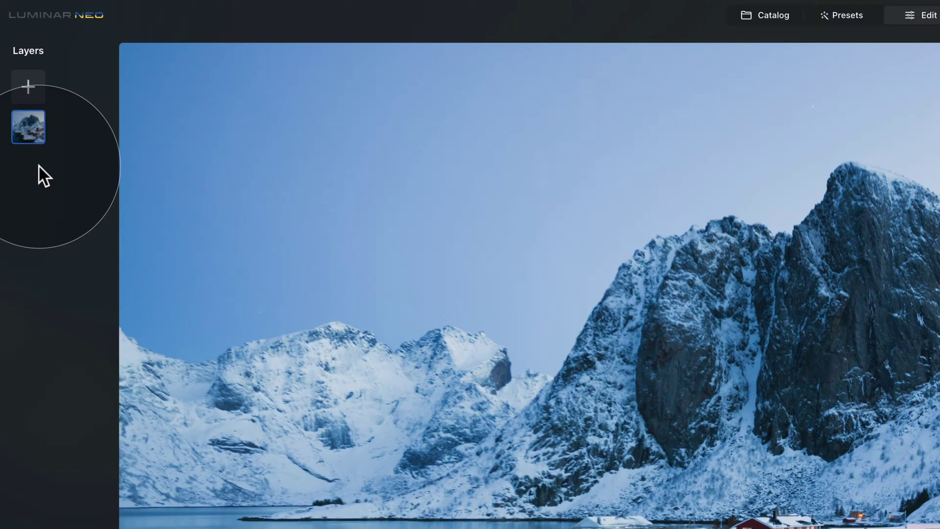
right_click(24, 120)
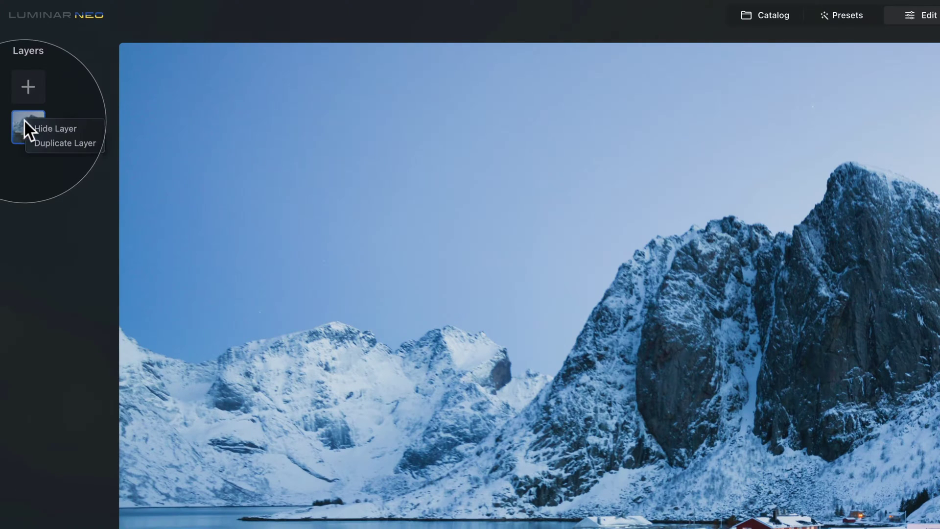
left_click(46, 138)
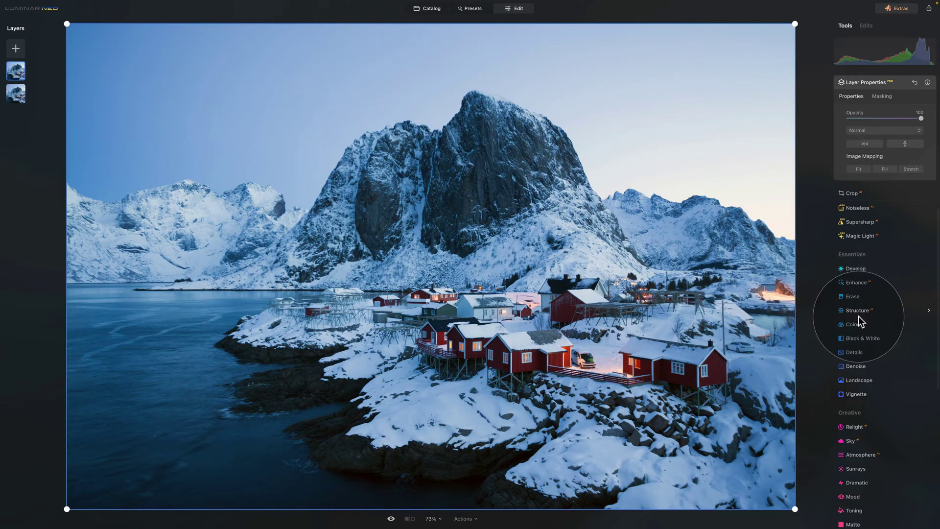
scroll(863, 316, "down", 5)
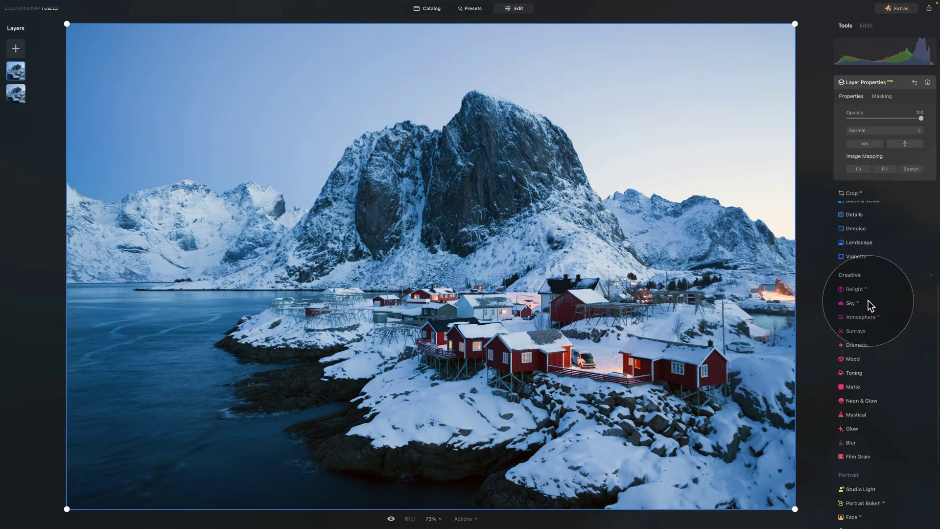
scroll(868, 300, "down", 1)
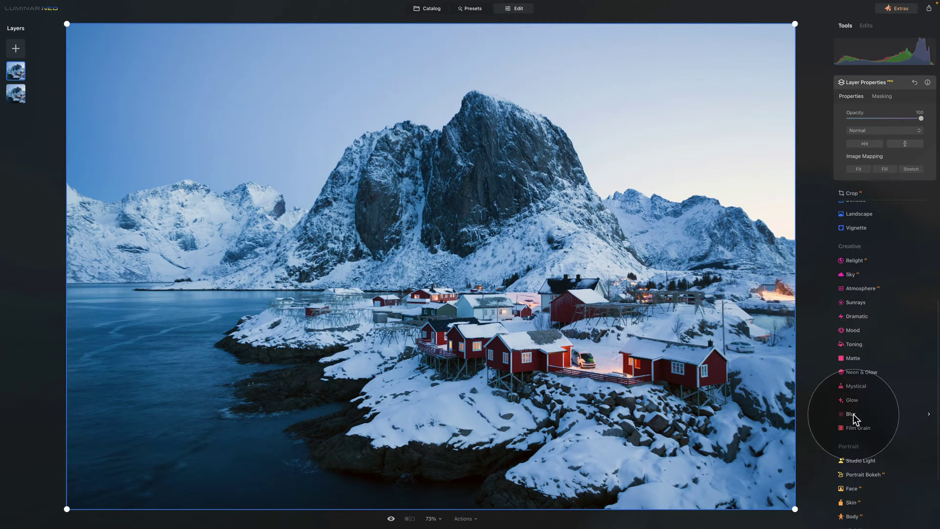
- Apply a Gaussian blur with Amount about 30 to the duplicate layer
left_click(854, 414)
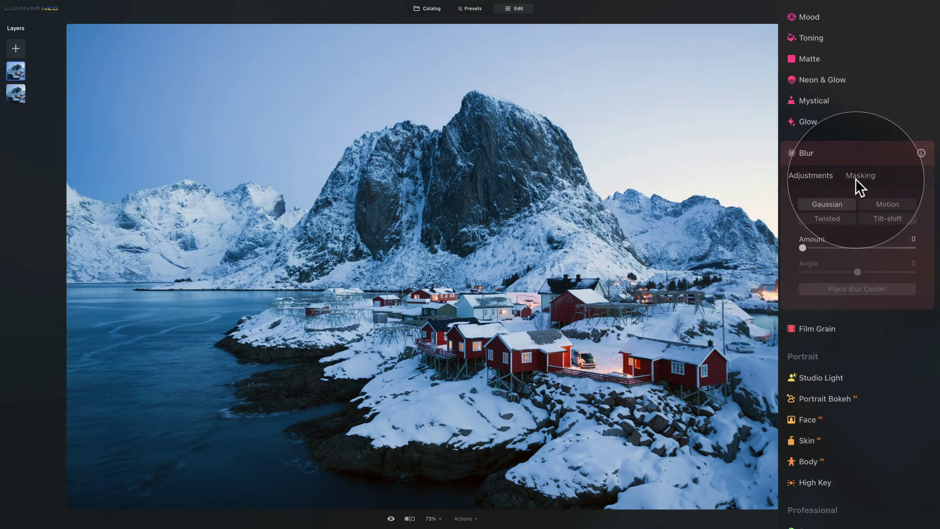
left_click(831, 204)
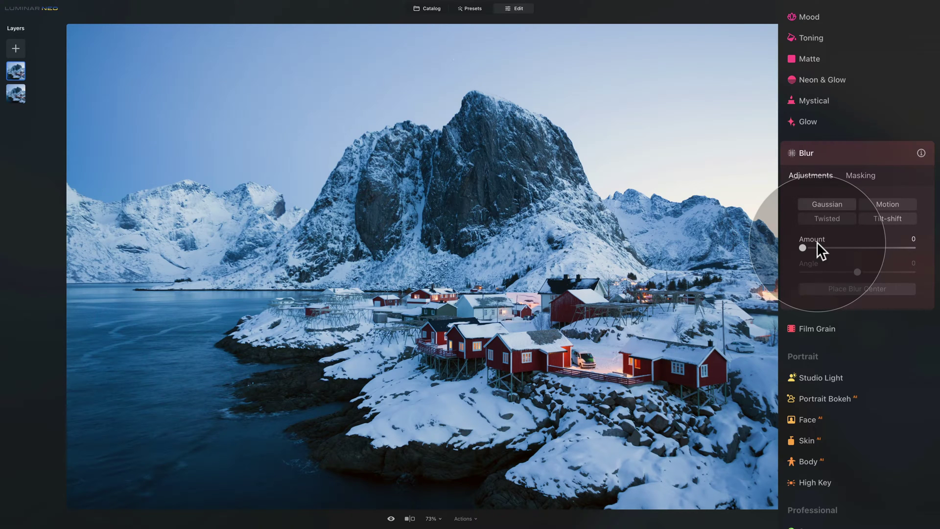
left_click_drag(803, 248, 831, 248)
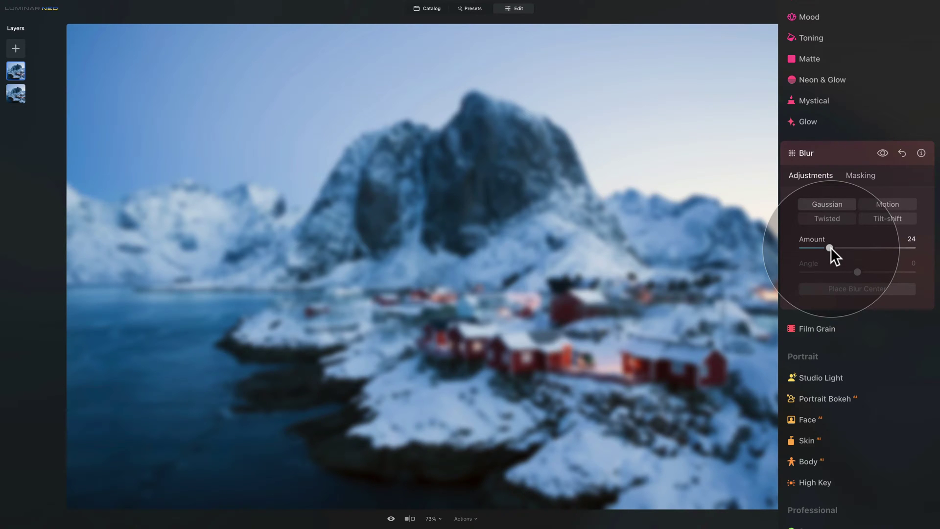
left_click_drag(830, 246, 843, 247)
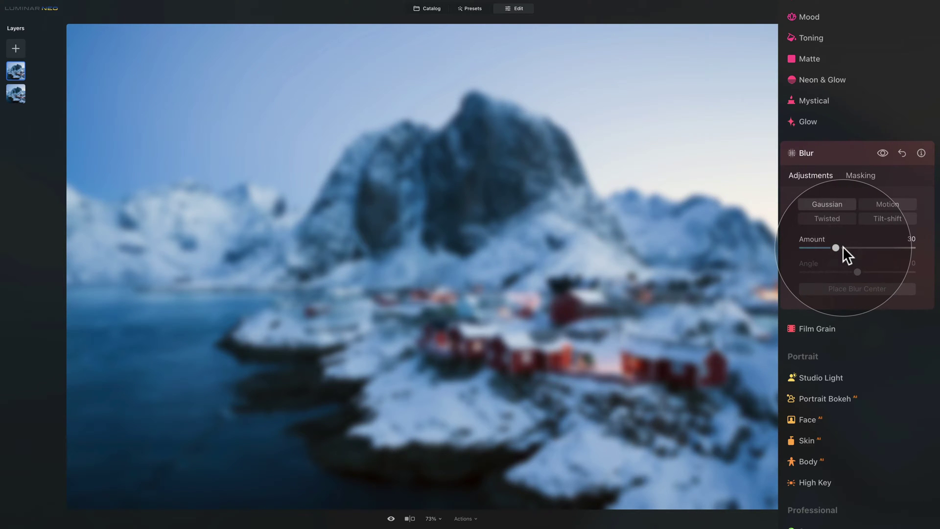
left_click(822, 149)
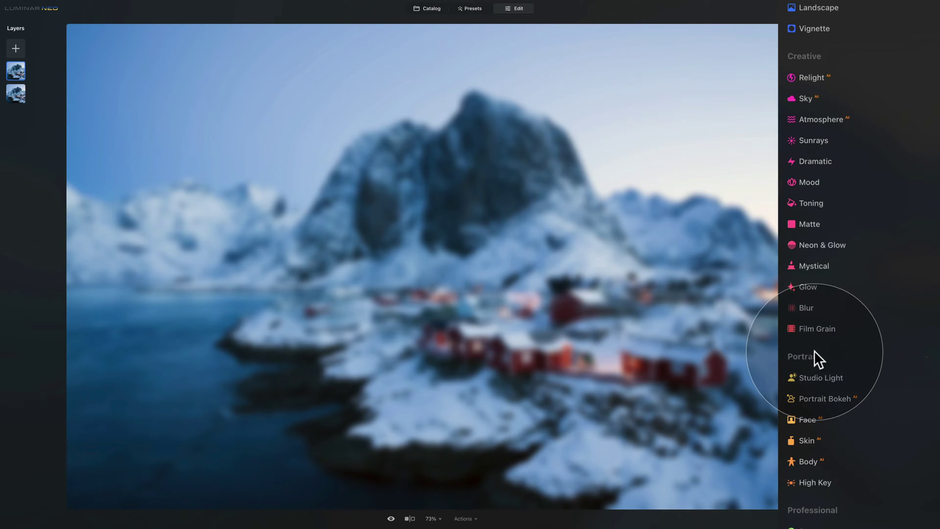
- Add Supercontrast to the blurred layer with Highlights Contrast 16 and Midtones Contrast 8
left_click(818, 514)
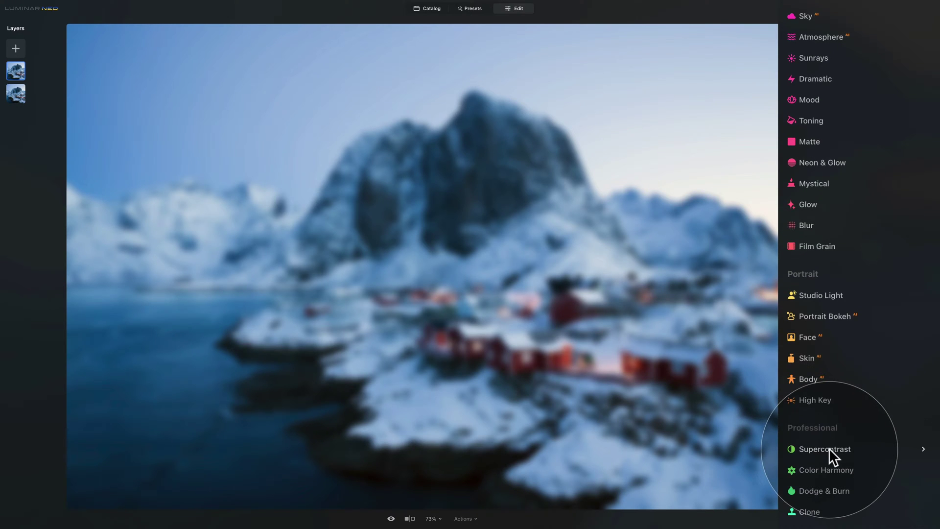
left_click(829, 448)
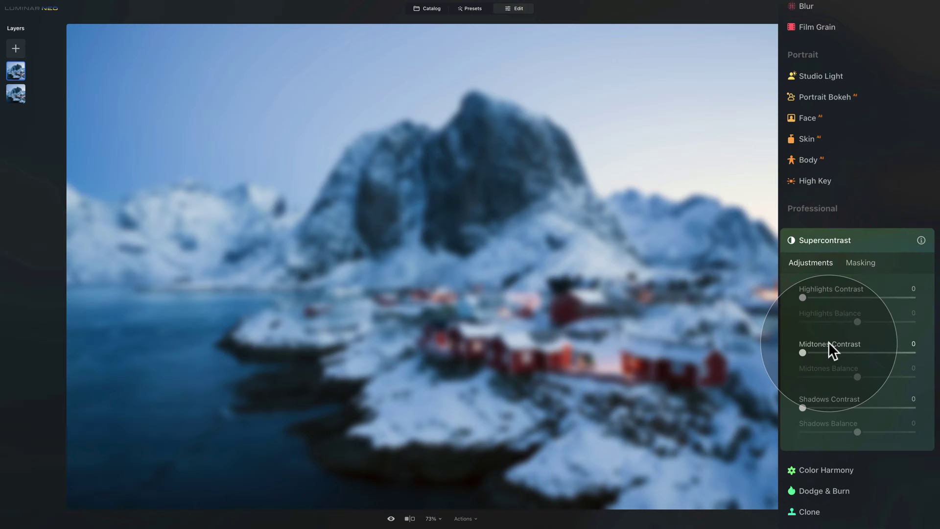
left_click(804, 297)
mouse_move(804, 297)
left_mouse_down()
mouse_move(831, 297)
mouse_move(809, 296)
mouse_move(821, 298)
left_mouse_up()
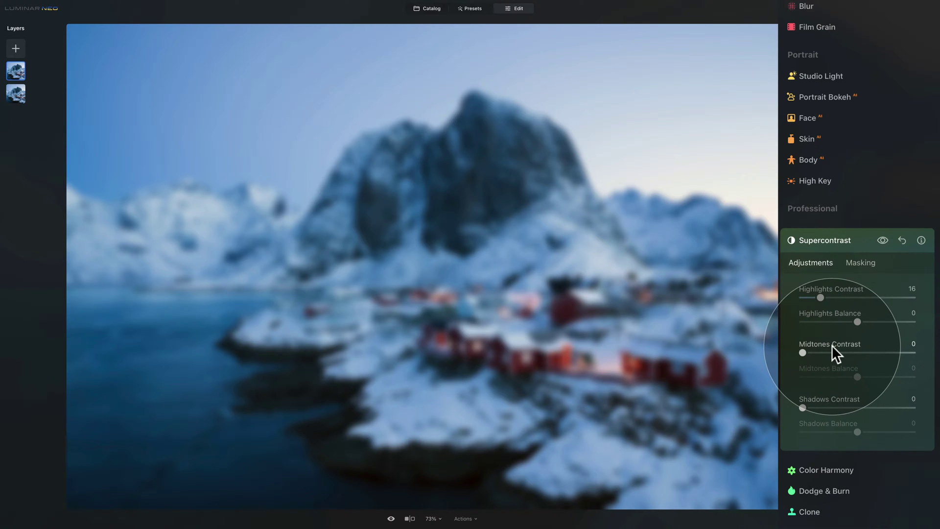
mouse_move(803, 352)
left_mouse_down()
mouse_move(821, 350)
mouse_move(813, 351)
left_mouse_up()
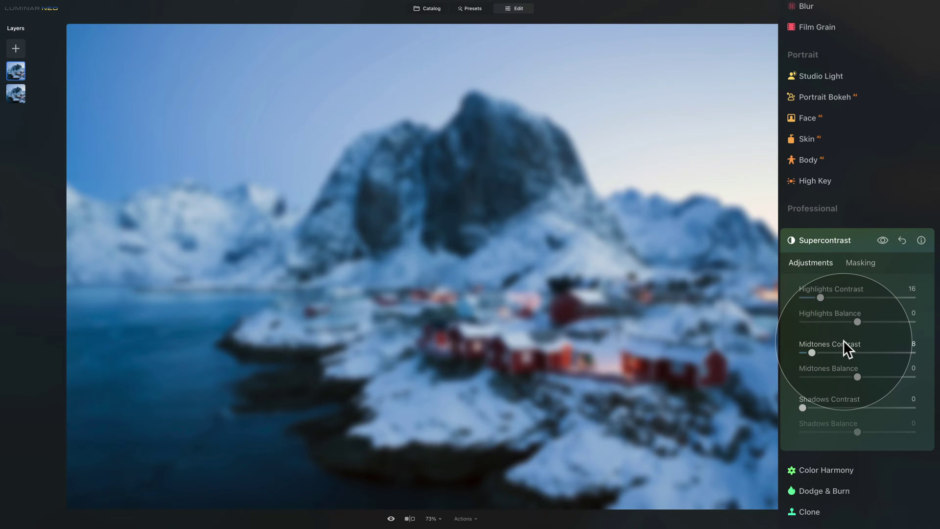
left_click(822, 240)
scroll(837, 301, "up", 5)
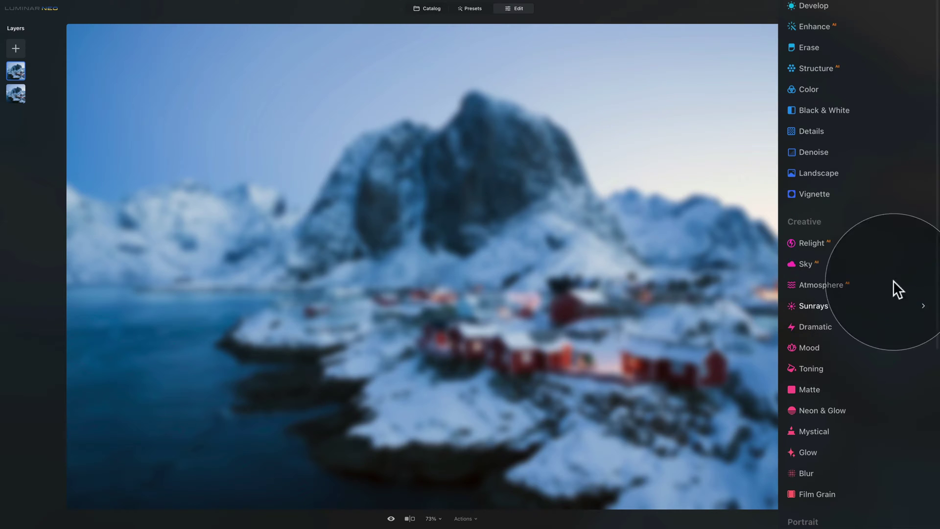
- Set the blurred layer's blend mode to Soft Light with Opacity 36
scroll(861, 411, "up", 5)
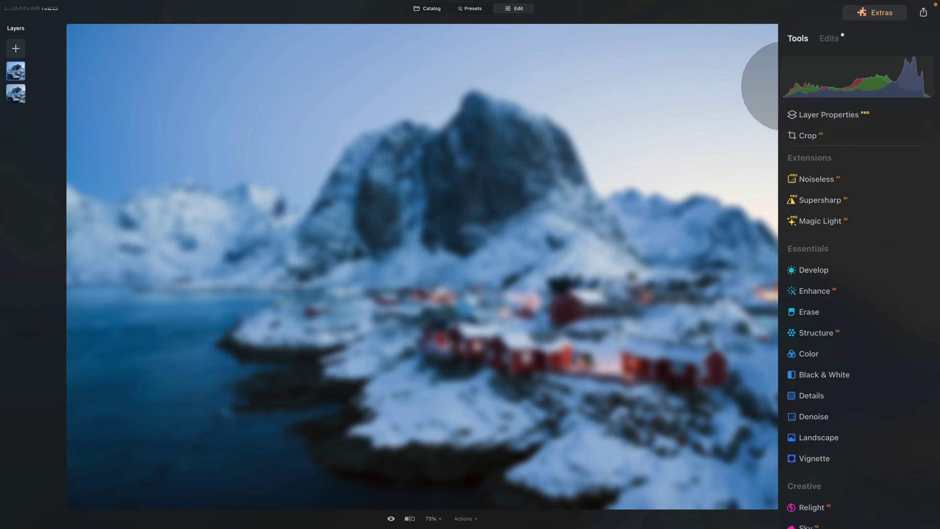
left_click(821, 116)
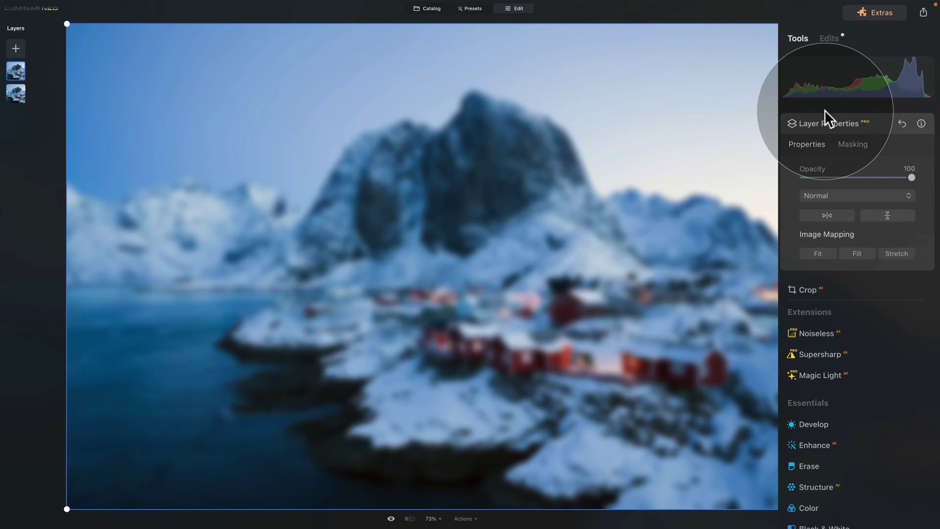
left_click(845, 194)
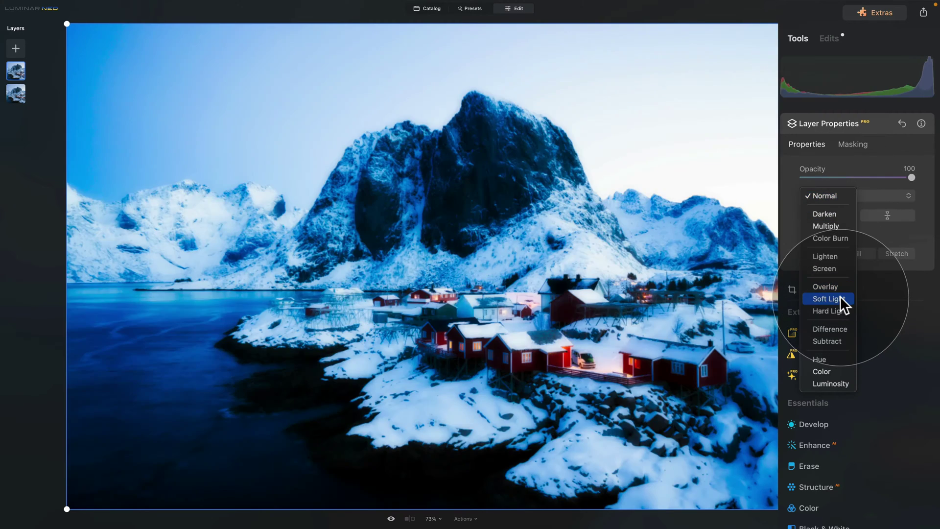
left_click(840, 297)
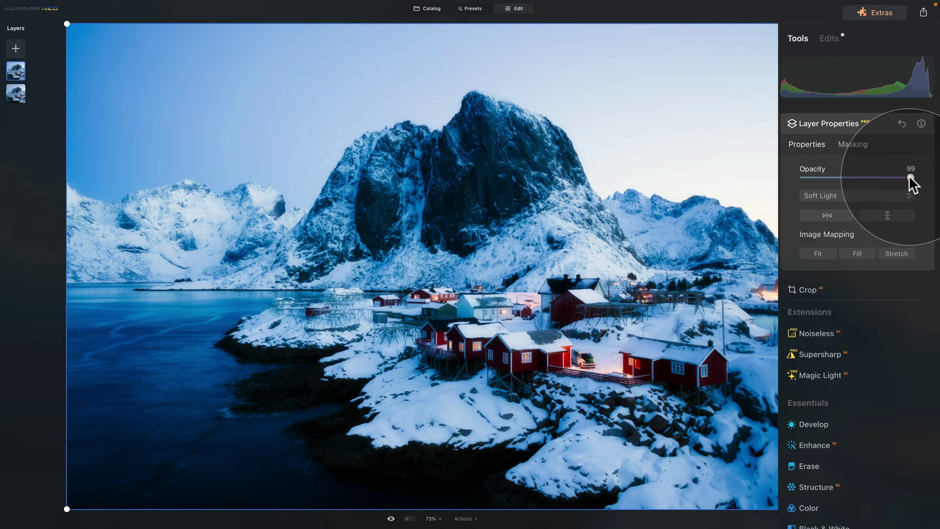
left_click_drag(910, 178, 839, 179)
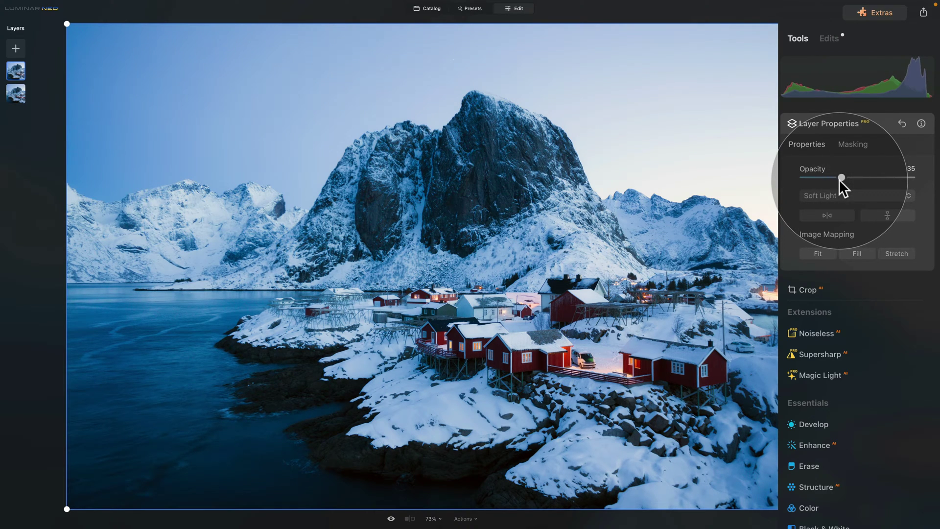
left_click_drag(839, 179, 846, 177)
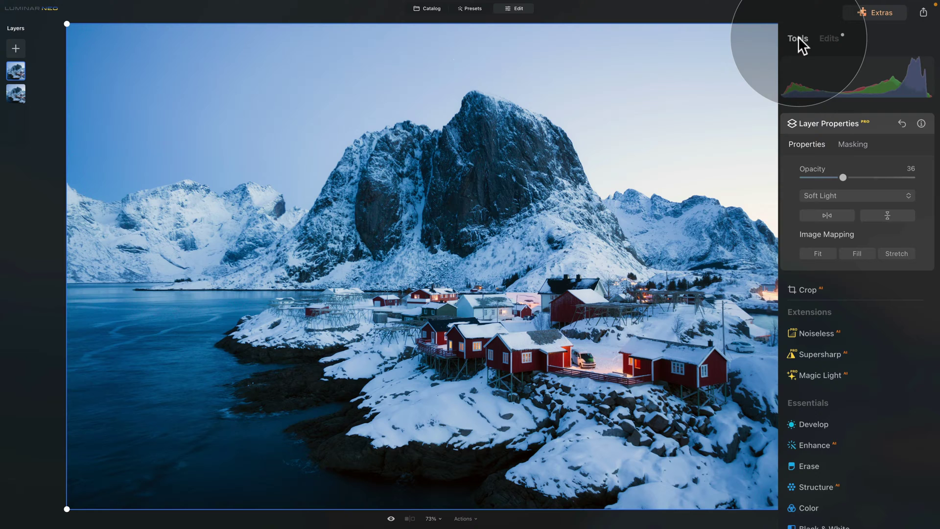
- Change the glow layer's Blur Amount to 35
left_click(827, 38)
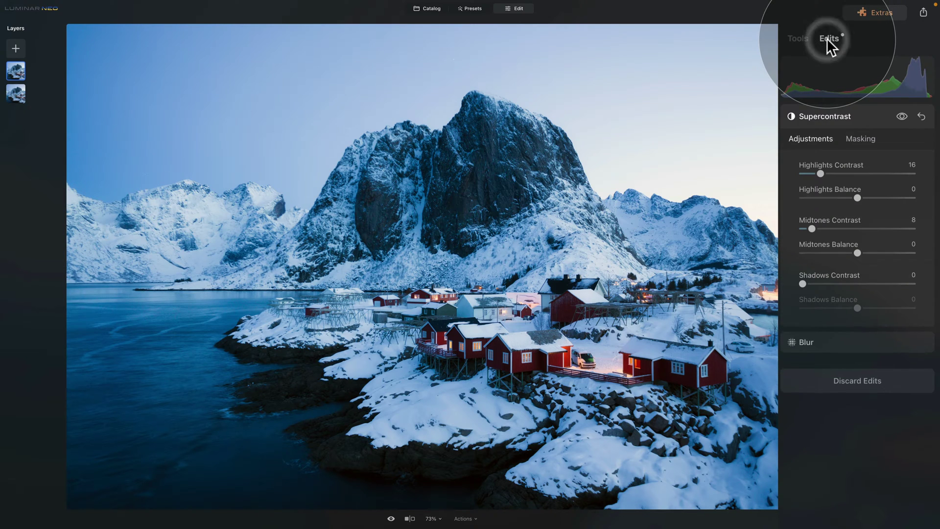
left_click(852, 111)
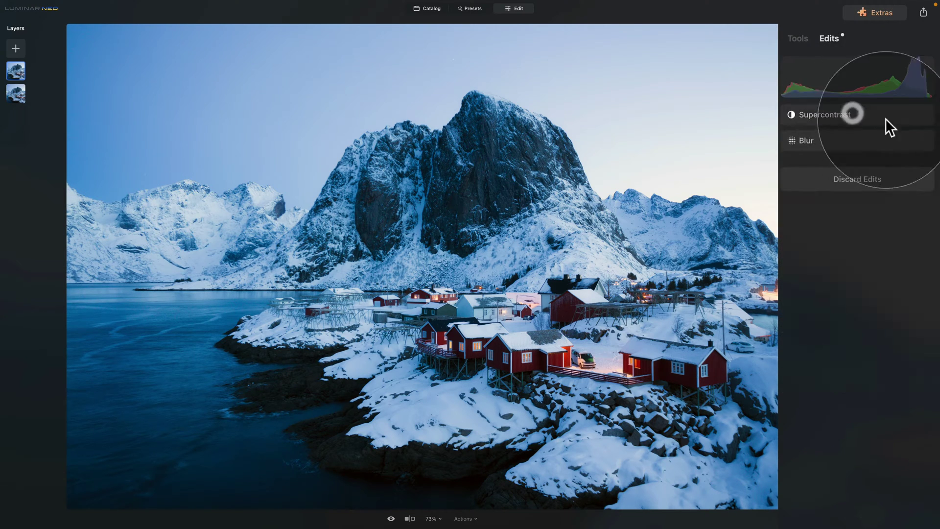
left_click(805, 140)
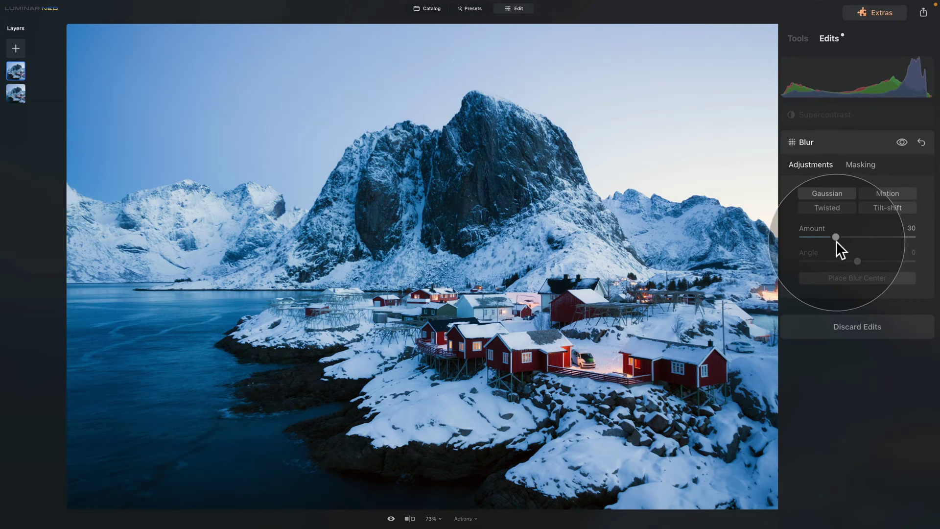
left_click_drag(836, 236, 876, 235)
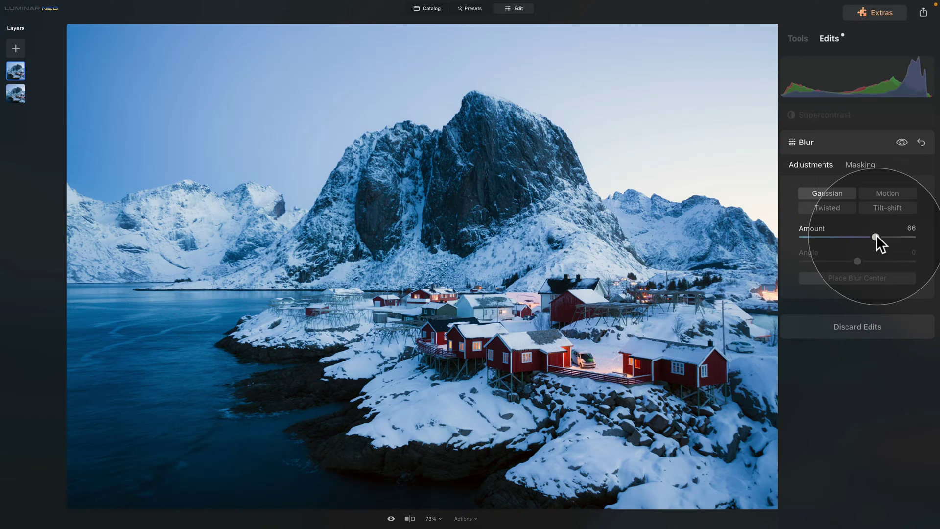
left_click(843, 237)
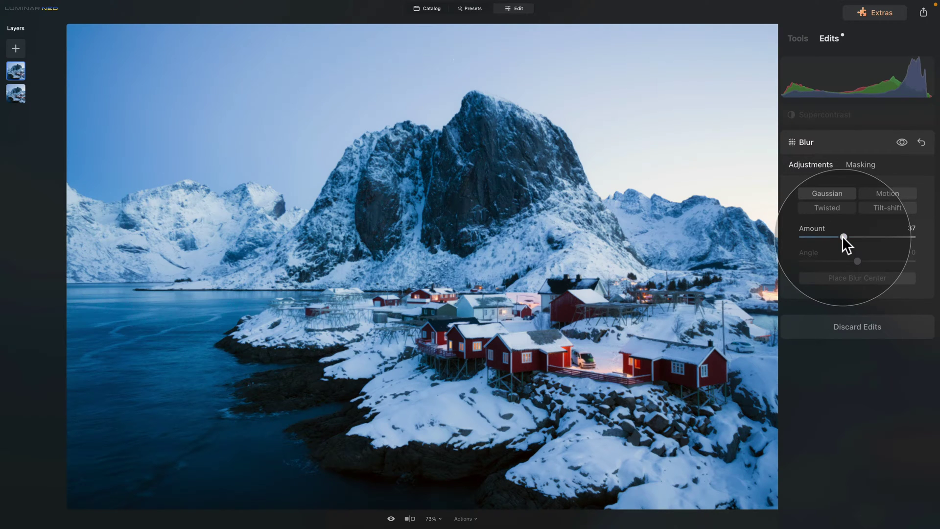
left_click_drag(843, 237, 842, 238)
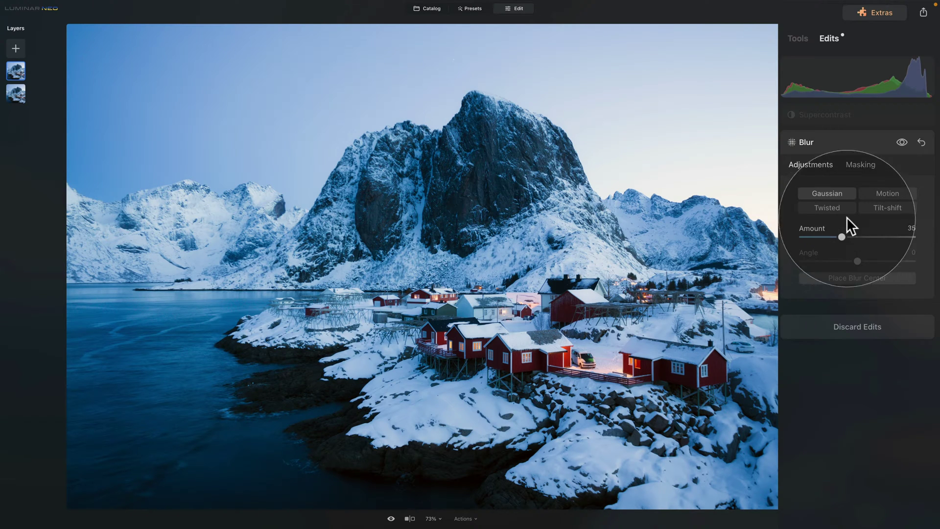
- Retune Supercontrast to Midtones Contrast 14 and Highlights Contrast 18
left_click(834, 115)
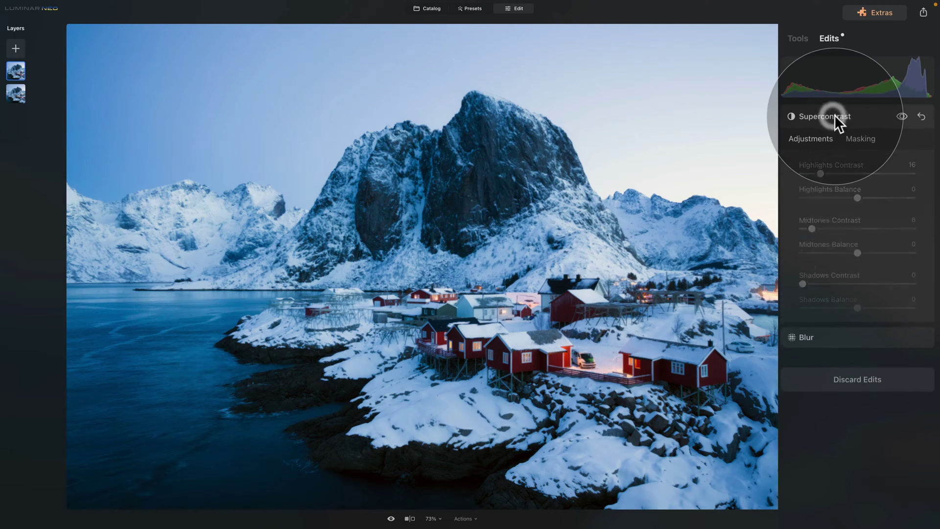
left_click(825, 228)
mouse_move(831, 226)
left_mouse_down()
mouse_move(839, 227)
mouse_move(812, 228)
mouse_move(874, 228)
mouse_move(797, 229)
mouse_move(817, 228)
left_mouse_up()
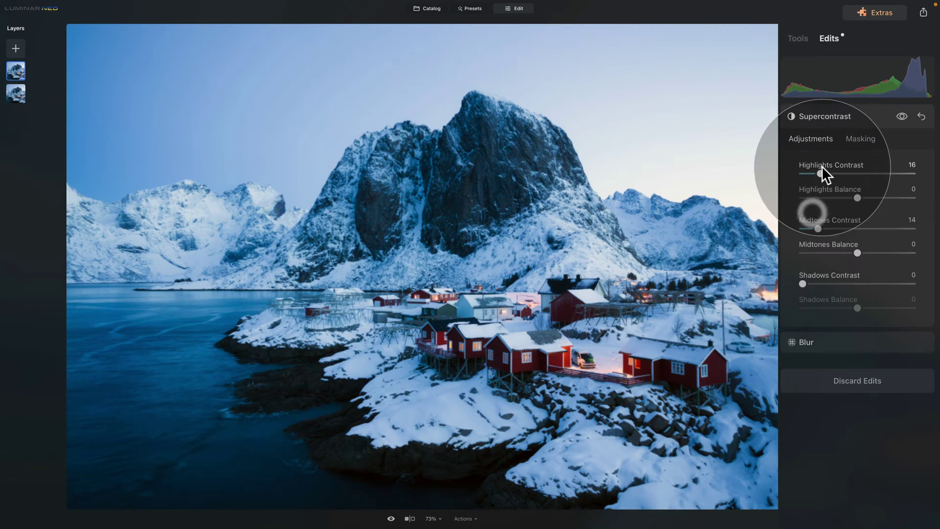
mouse_move(820, 173)
left_mouse_down()
mouse_move(836, 174)
mouse_move(821, 173)
left_mouse_up()
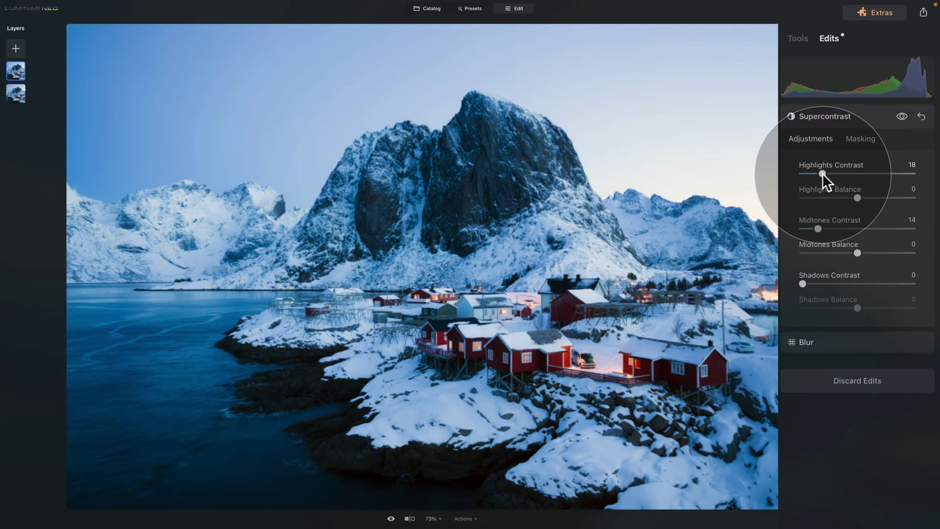
left_click(821, 118)
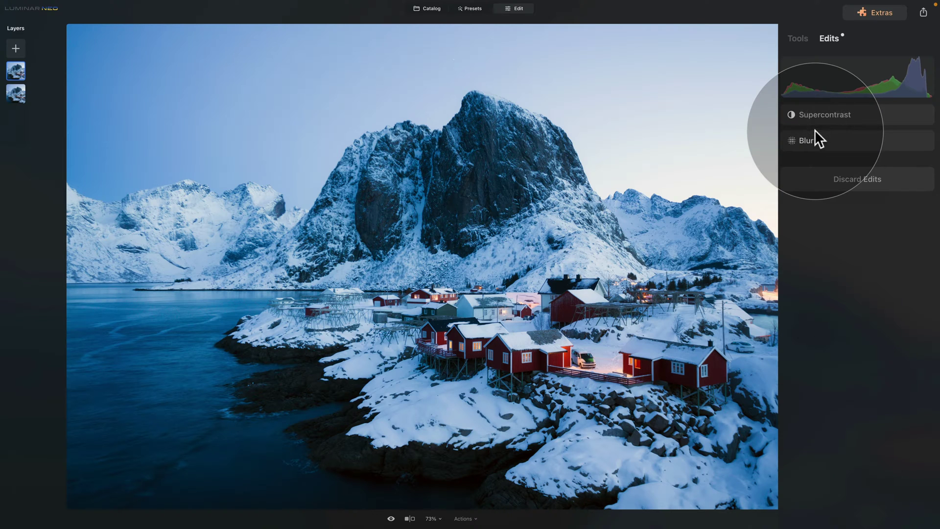
- Set up a brush mask on the glow layer with Size 352 and Strength 80
left_click(797, 39)
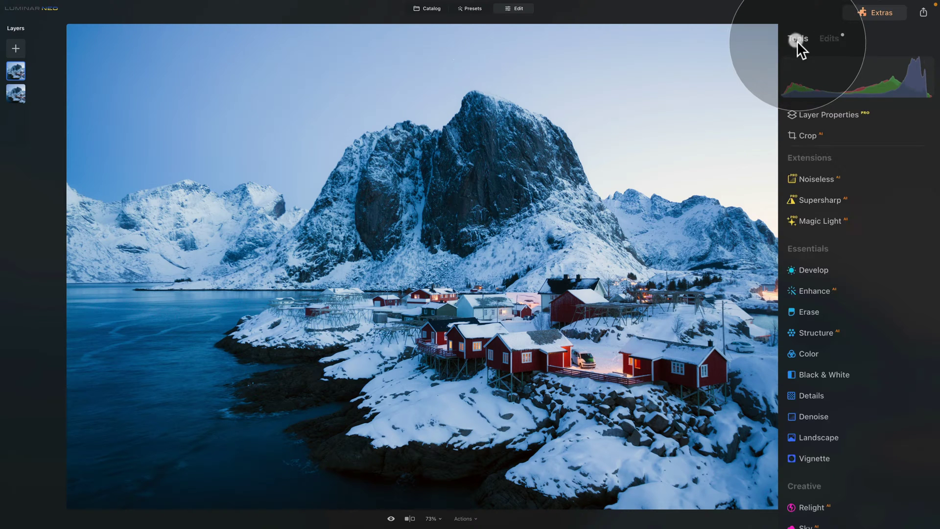
left_click(838, 116)
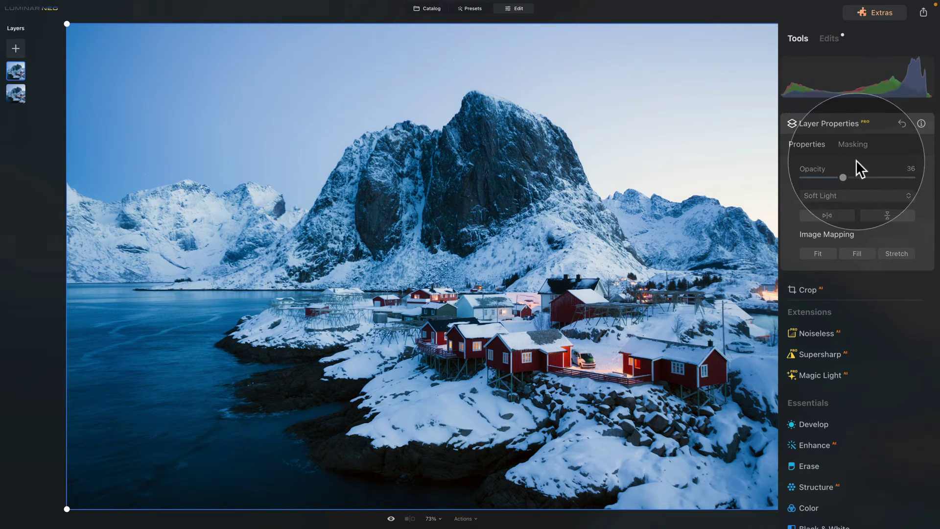
left_click(856, 143)
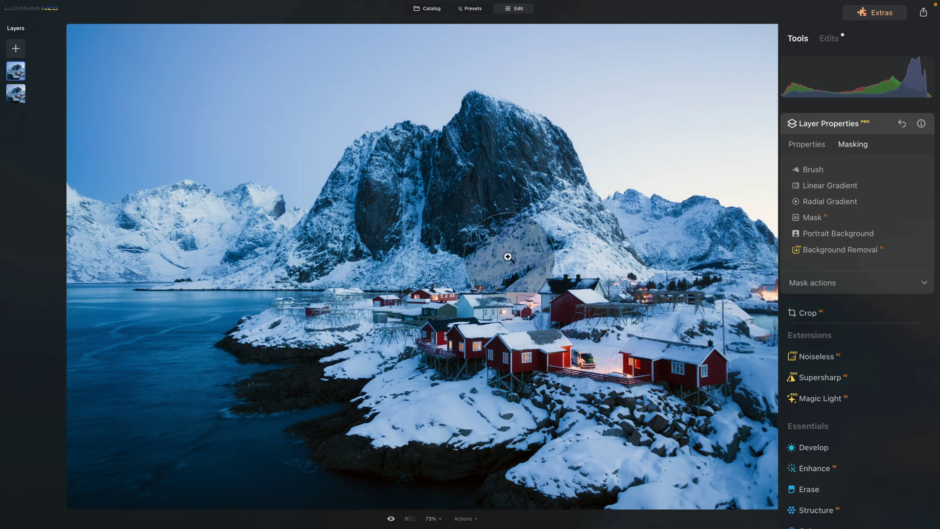
left_click(810, 169)
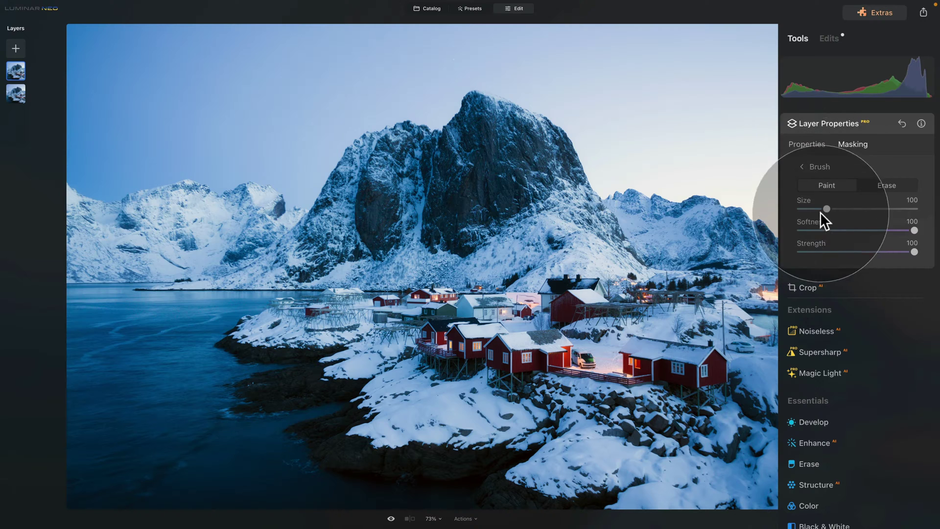
left_click_drag(827, 209, 900, 209)
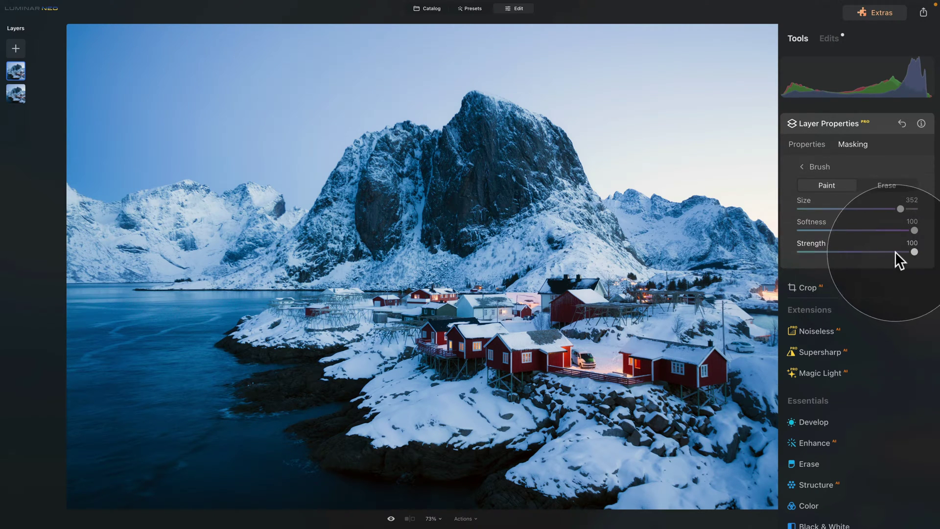
left_click_drag(913, 252, 893, 252)
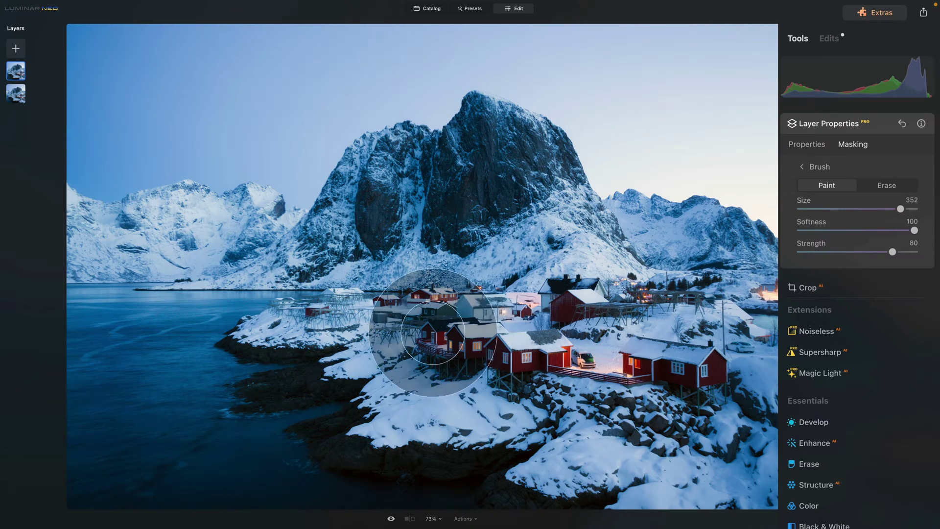
- Paint the mask over the village houses, the water and the shoreline rocks
left_click(409, 329)
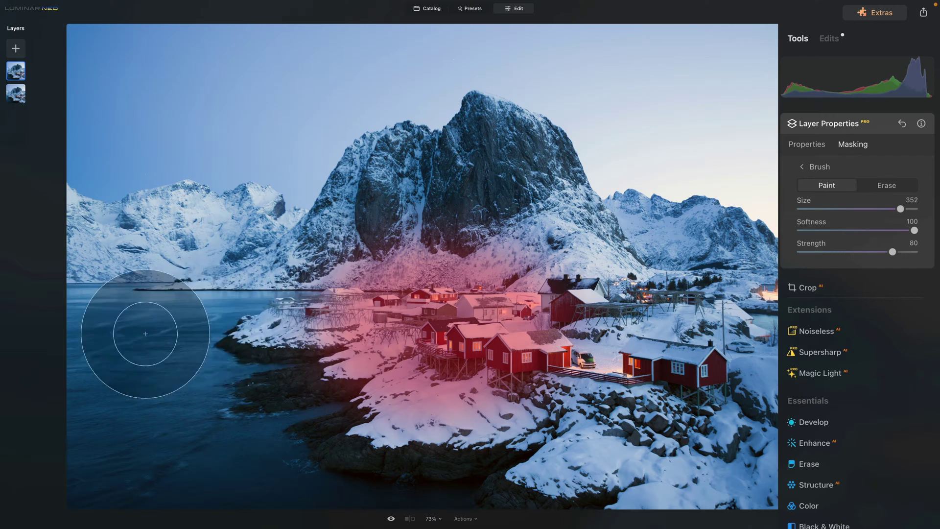
mouse_move(109, 336)
left_mouse_down()
mouse_move(242, 334)
mouse_move(117, 347)
mouse_move(430, 377)
left_mouse_up()
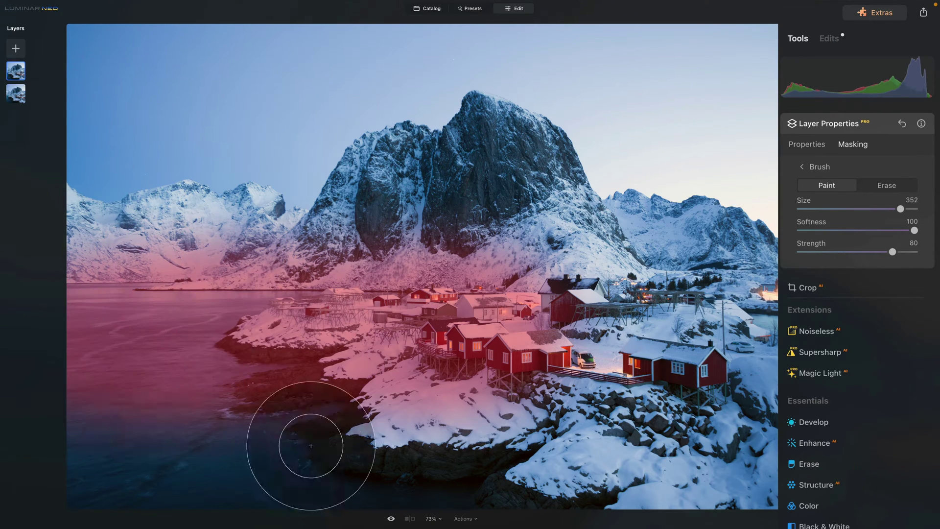
mouse_move(228, 488)
left_mouse_down()
mouse_move(513, 473)
mouse_move(347, 468)
mouse_move(649, 468)
mouse_move(637, 437)
left_mouse_up()
mouse_move(729, 357)
left_mouse_down()
mouse_move(693, 324)
mouse_move(545, 325)
mouse_move(613, 307)
mouse_move(508, 298)
mouse_move(534, 313)
mouse_move(568, 308)
mouse_move(420, 306)
mouse_move(575, 315)
mouse_move(369, 329)
mouse_move(377, 339)
mouse_move(340, 344)
mouse_move(130, 344)
mouse_move(185, 327)
mouse_move(268, 331)
mouse_move(135, 348)
mouse_move(490, 368)
mouse_move(680, 345)
mouse_move(699, 327)
mouse_move(737, 322)
mouse_move(612, 319)
mouse_move(736, 314)
mouse_move(588, 298)
mouse_move(721, 320)
mouse_move(620, 311)
left_mouse_up()
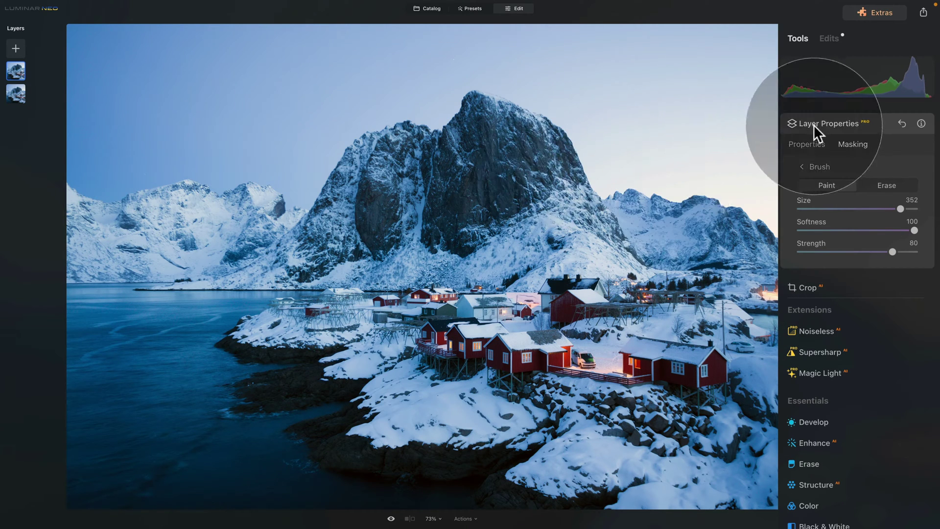
- Close the glow layer's properties and select the base photo layer
left_click(828, 123)
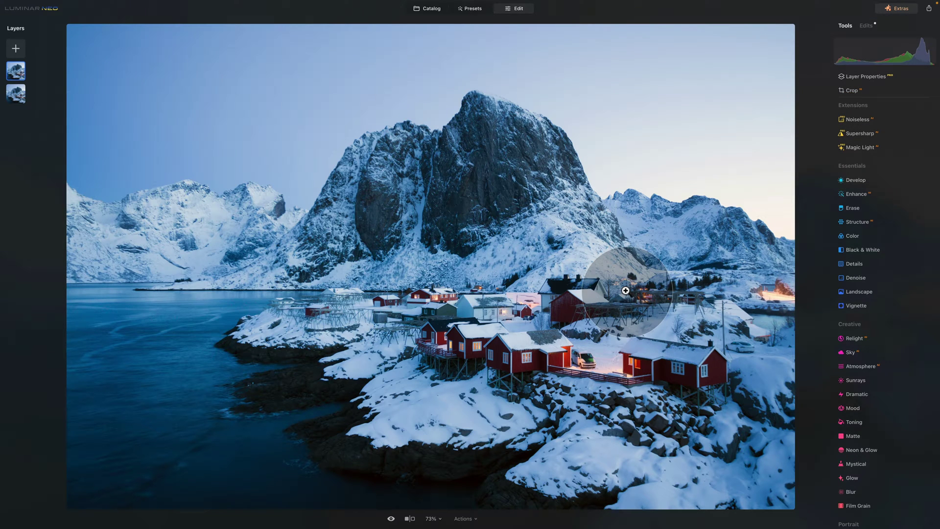
left_click(16, 95)
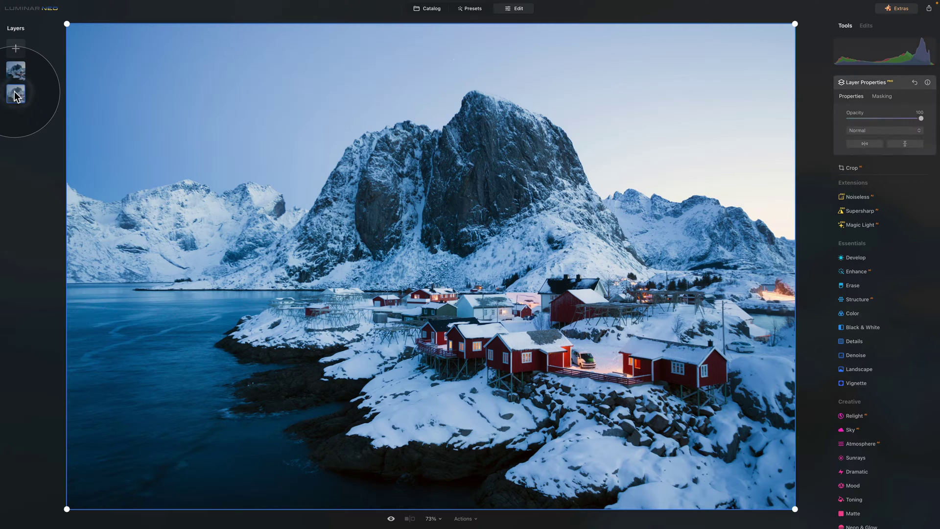